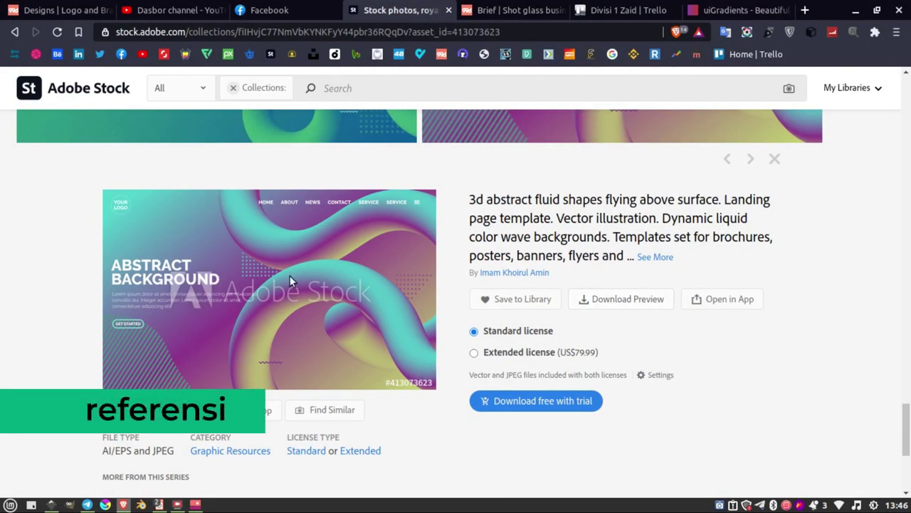
- Download the uiGradients Timber gradient (#fc00ff → #00dbde) as Timber.jpg and carry it toward Inkscape
drag(907, 421, 909, 387)
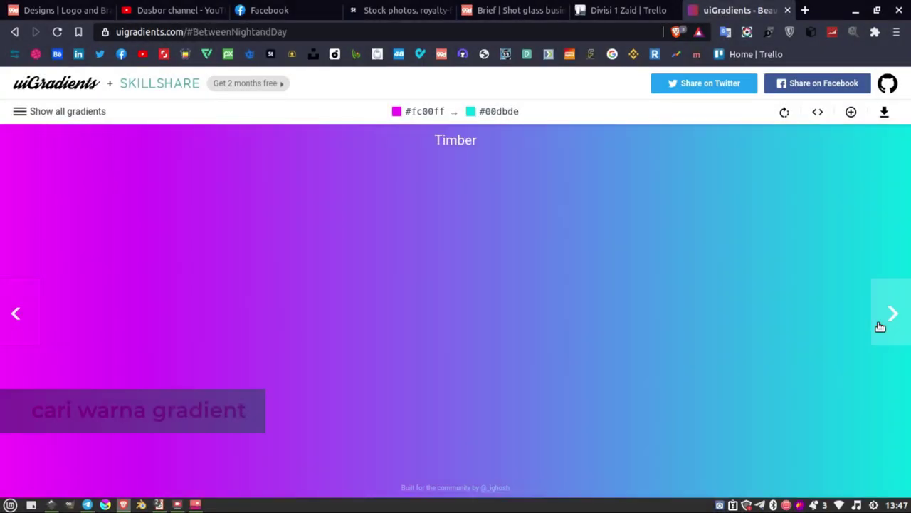
click(881, 326)
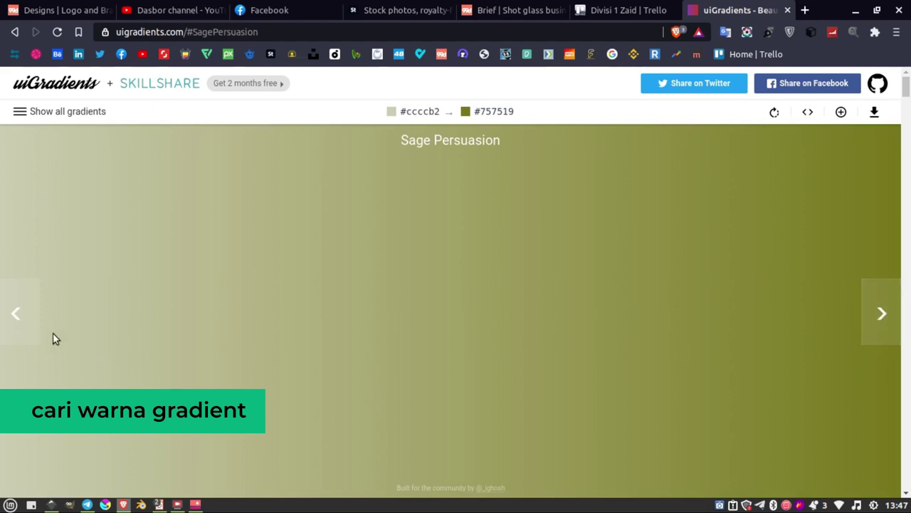
click(15, 313)
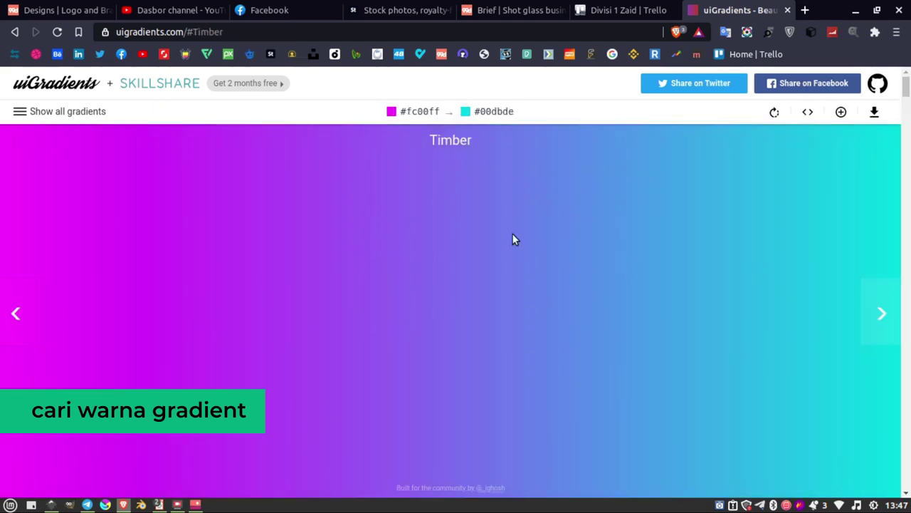
click(875, 112)
scroll(420, 255, down, 5)
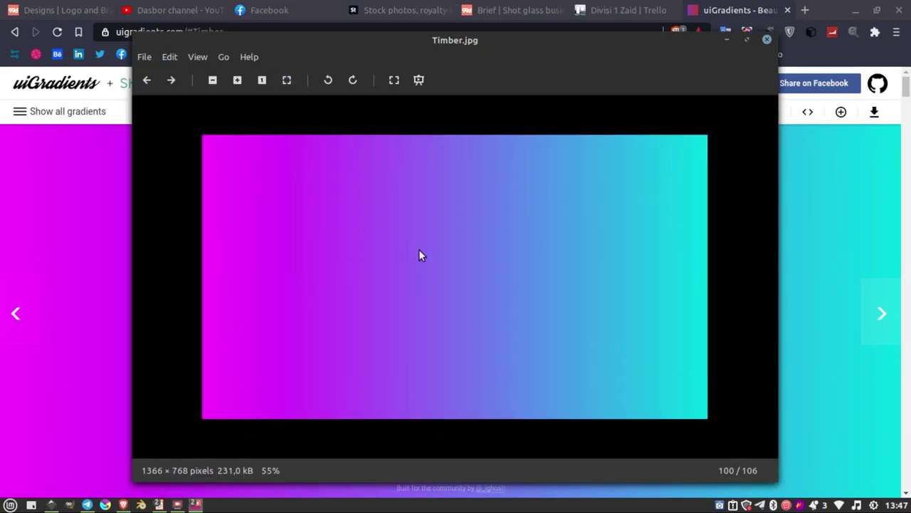
mouse_move(484, 212)
mouse_down()
mouse_move(84, 473)
mouse_move(231, 325)
mouse_up()
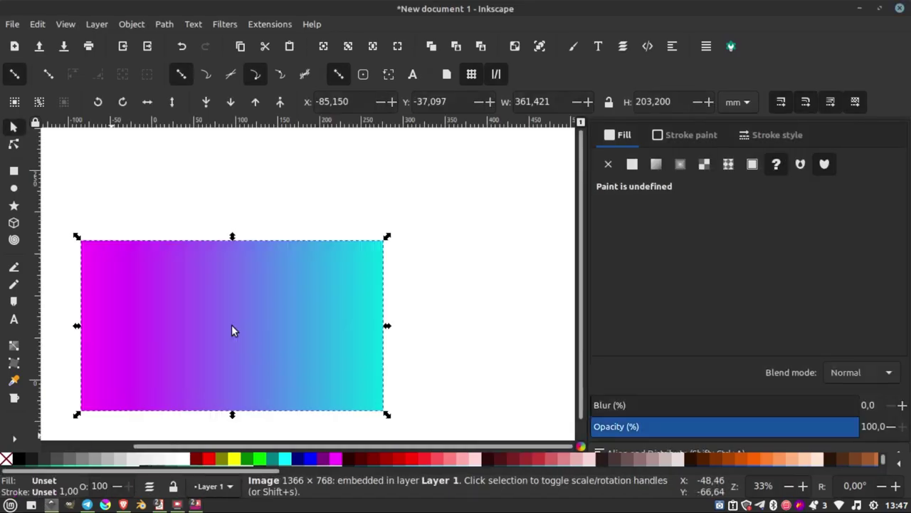
- Drop the Timber.jpg gradient image onto the Inkscape canvas
scroll(231, 325, down, 1)
scroll(230, 271, down, 1)
mouse_move(231, 271)
mouse_down()
mouse_move(404, 226)
mouse_move(393, 234)
mouse_up()
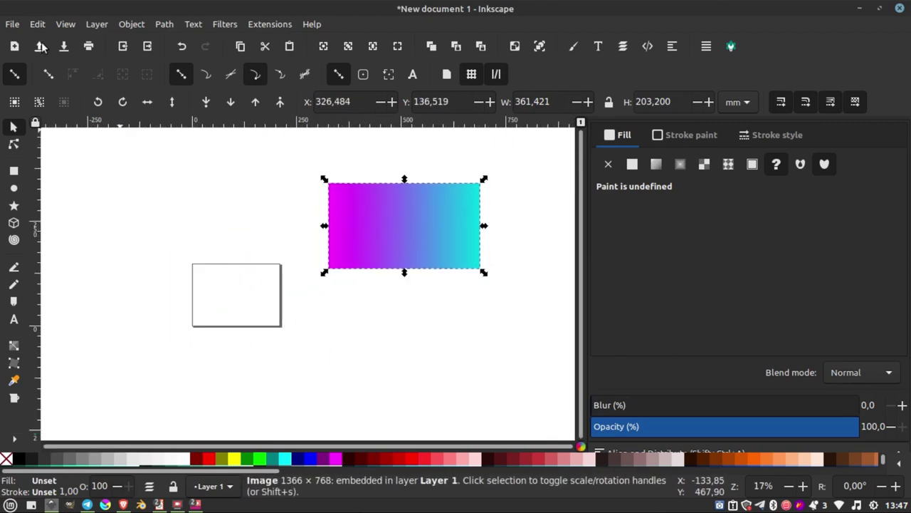
- Resize the page to the image (361.421 × 203.2 mm at 0,0) and deselect it
click(37, 24)
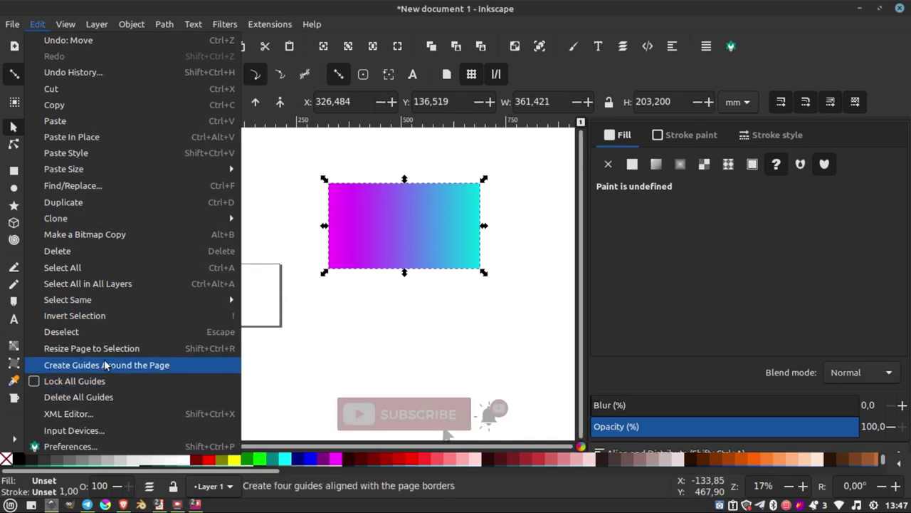
click(126, 349)
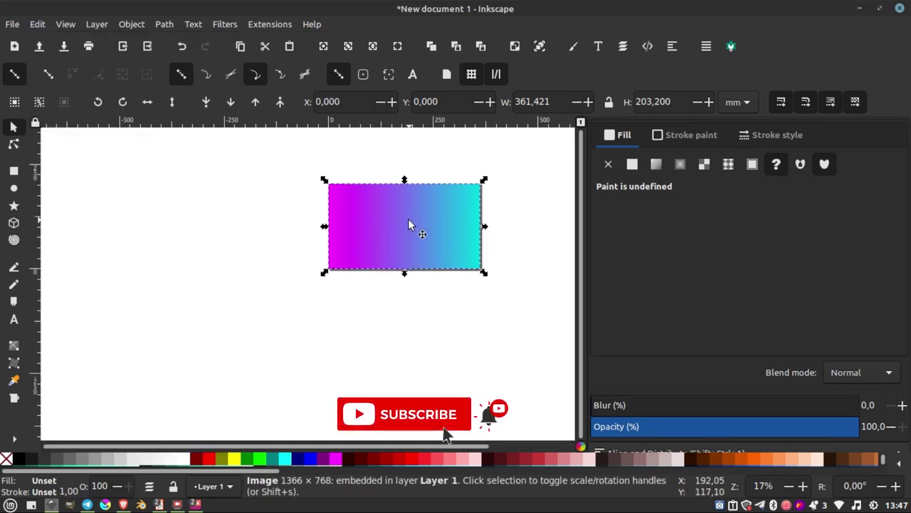
drag(408, 218, 177, 213)
key(ctrl+z)
scroll(362, 223, up, 1)
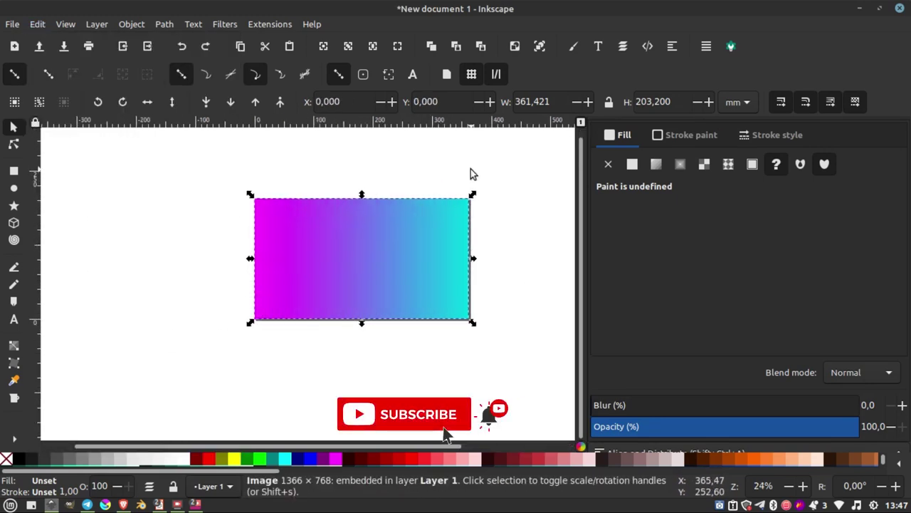
scroll(246, 265, down, 2)
key(Escape)
scroll(246, 264, up, 3)
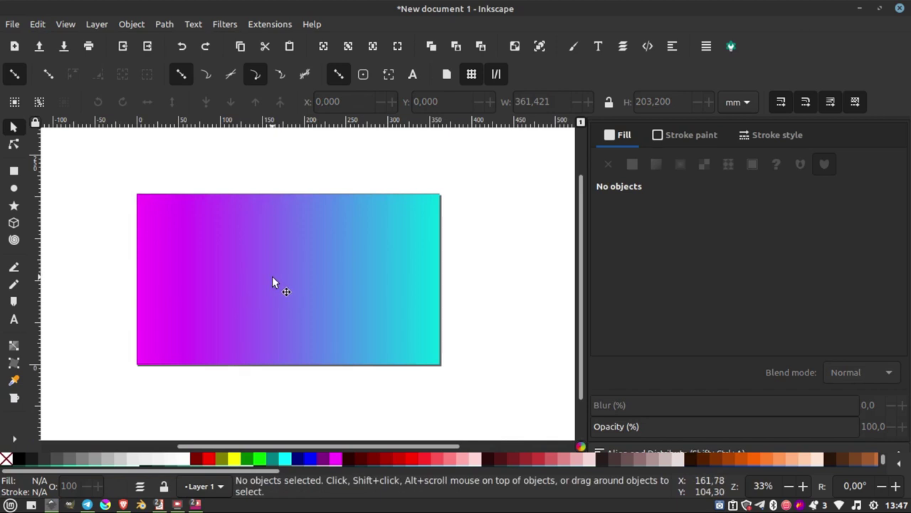
- Set the Bezier tool to Spiro mode with path shape None
click(13, 268)
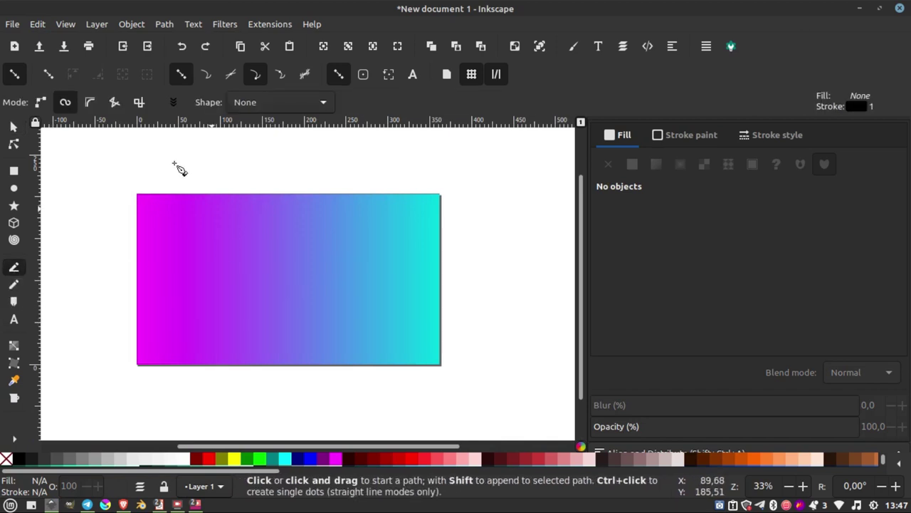
click(65, 102)
click(324, 103)
click(265, 106)
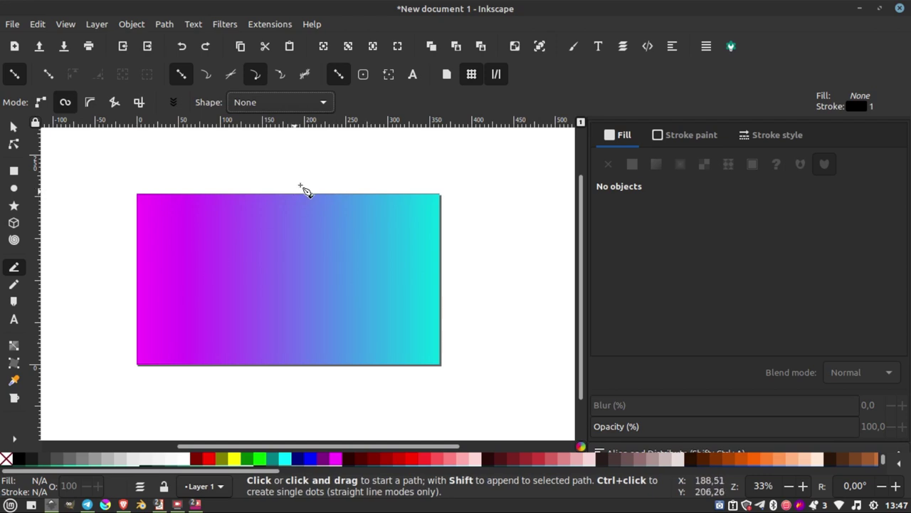
- Draw a looping curve from just above the image down across it
click(320, 174)
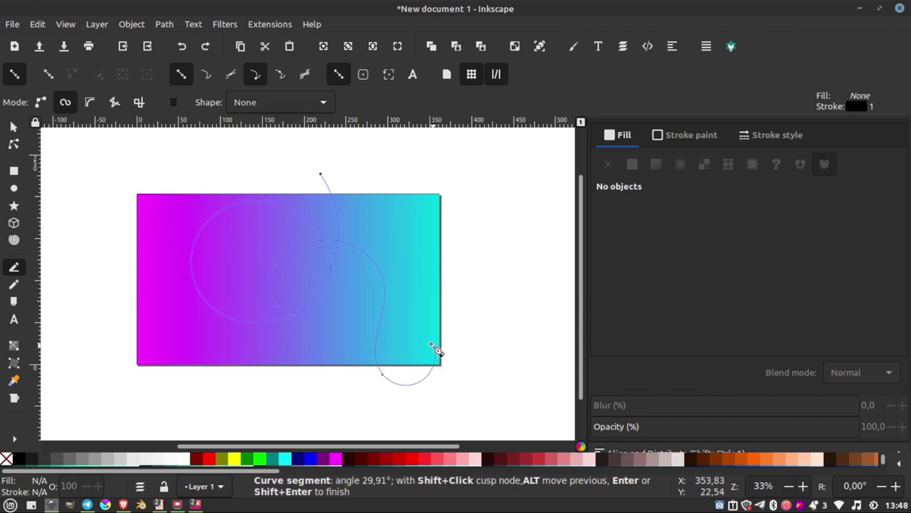
click(349, 326)
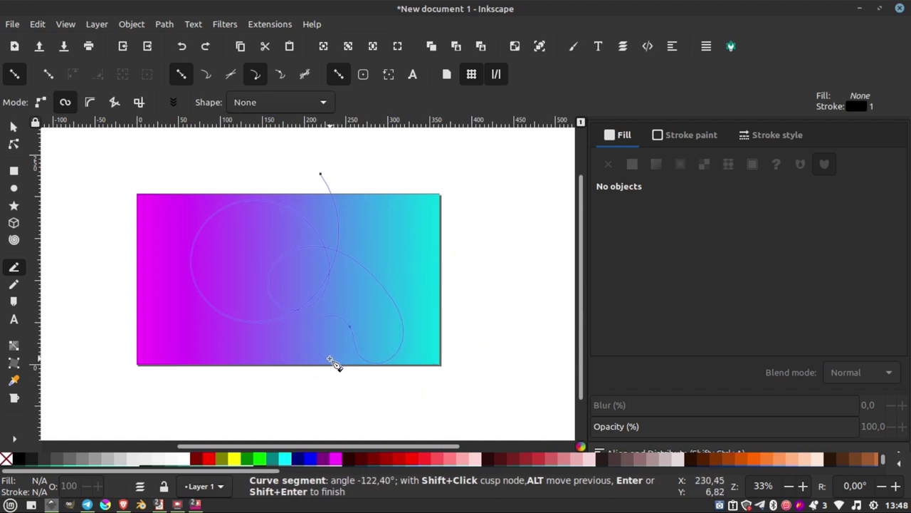
double_click(330, 359)
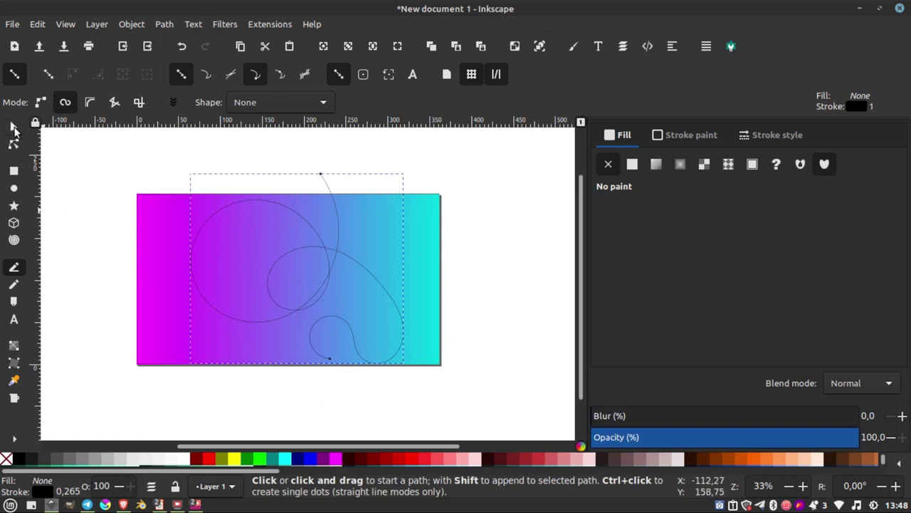
click(14, 128)
- Draw a small circle above the gradient image
click(14, 188)
drag(235, 241, 246, 248)
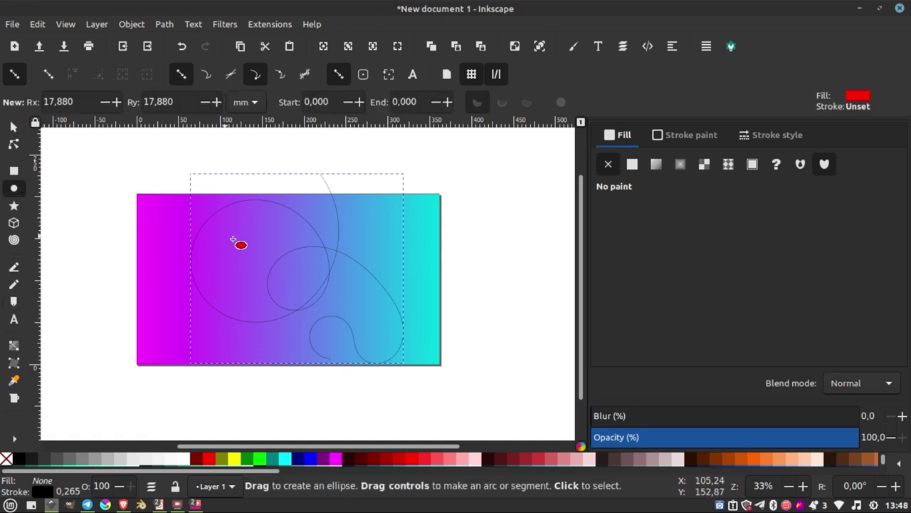
scroll(291, 252, down, 2)
scroll(260, 193, up, 3)
drag(251, 170, 292, 207)
click(13, 125)
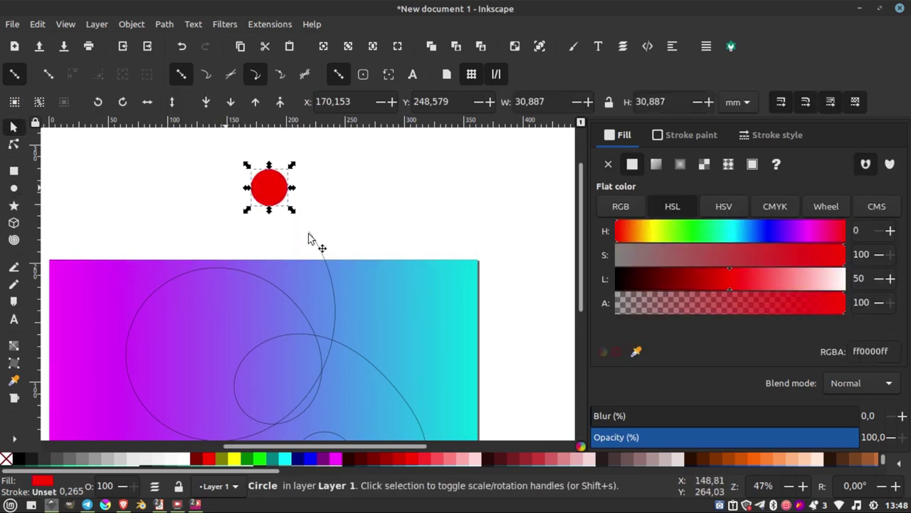
- Apply a left-to-right linear gradient across the circle
click(14, 345)
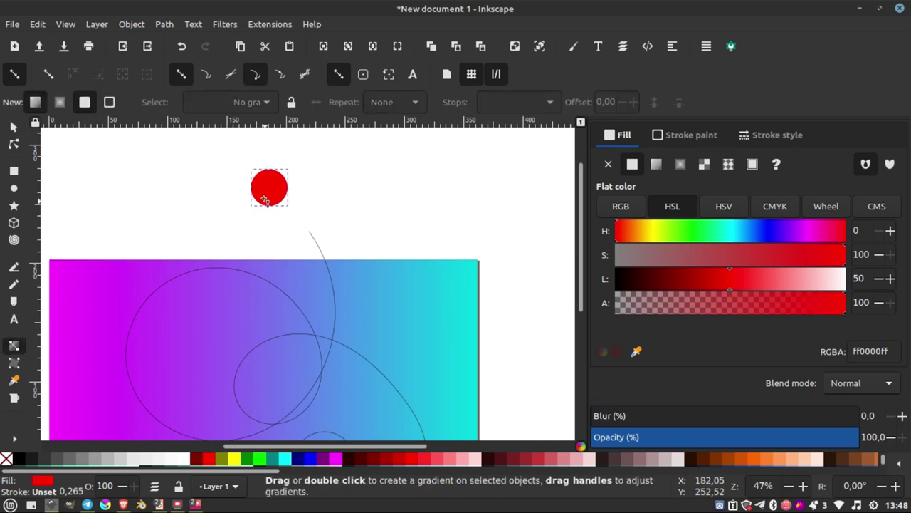
ctrl+scroll(258, 189, up, 3)
drag(249, 202, 338, 201)
click(339, 201)
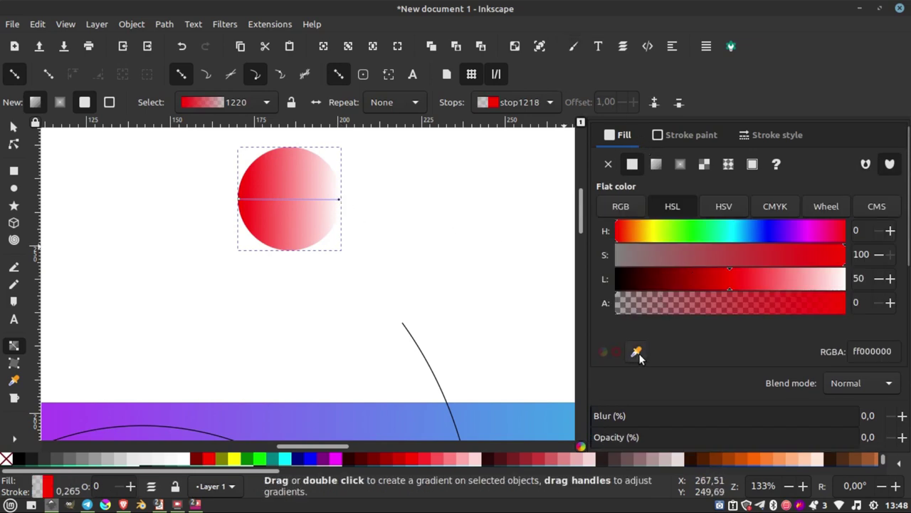
click(657, 165)
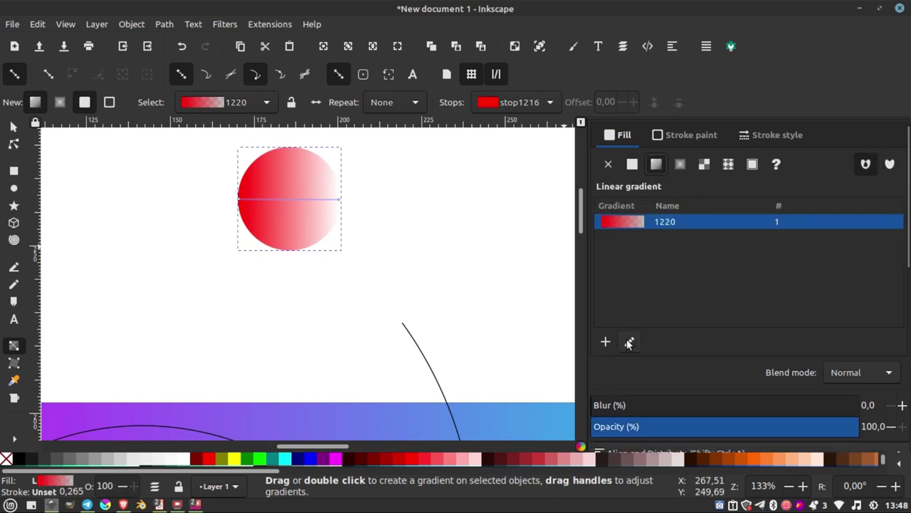
- Set the gradient's end stop to cyan sampled from the image's right edge
click(340, 201)
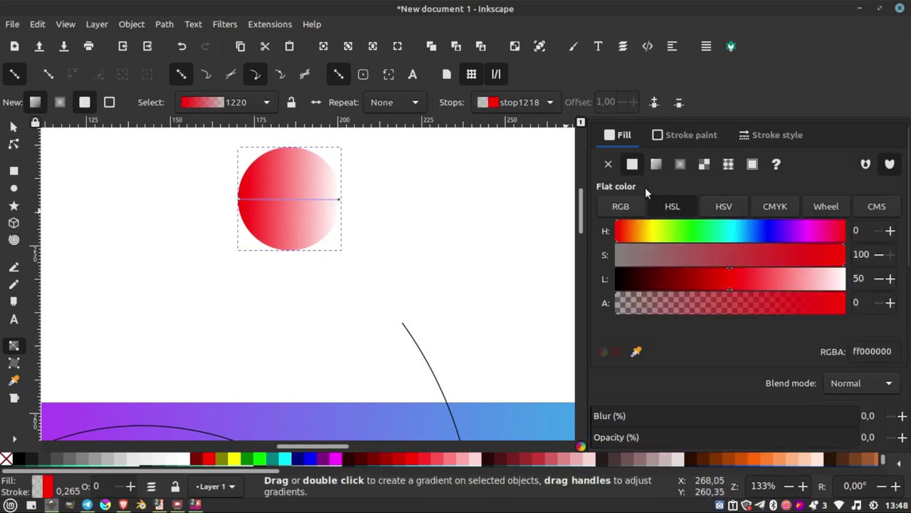
click(637, 353)
ctrl+scroll(366, 235, down, 1)
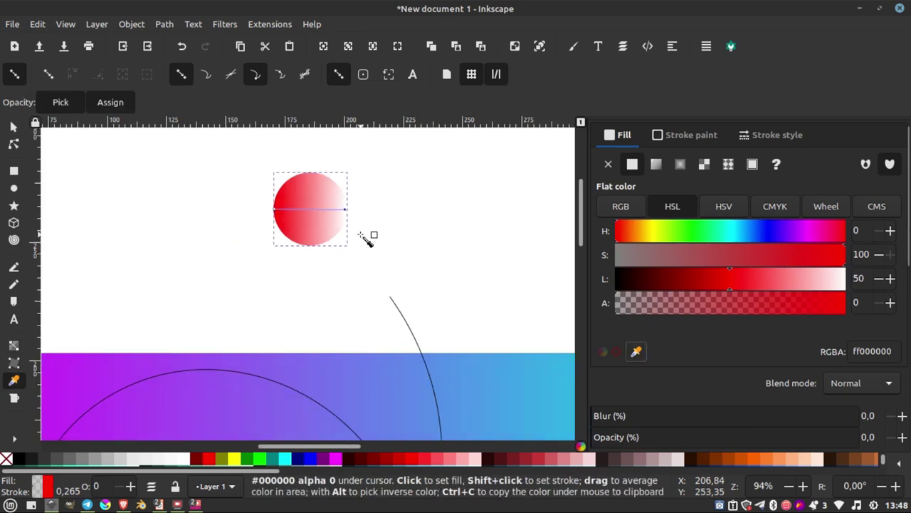
ctrl+scroll(366, 236, down, 1)
ctrl+scroll(366, 236, down, 1)
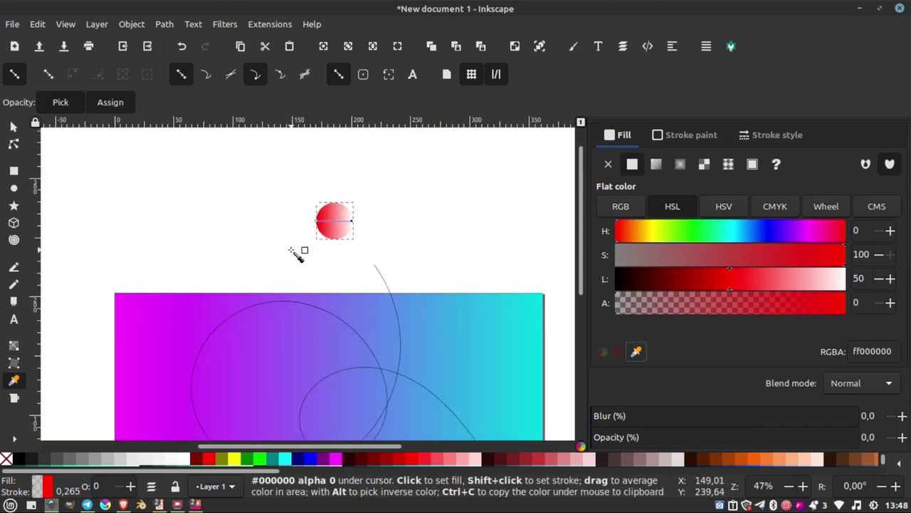
click(549, 299)
ctrl+scroll(324, 222, up, 2)
ctrl+scroll(324, 222, up, 2)
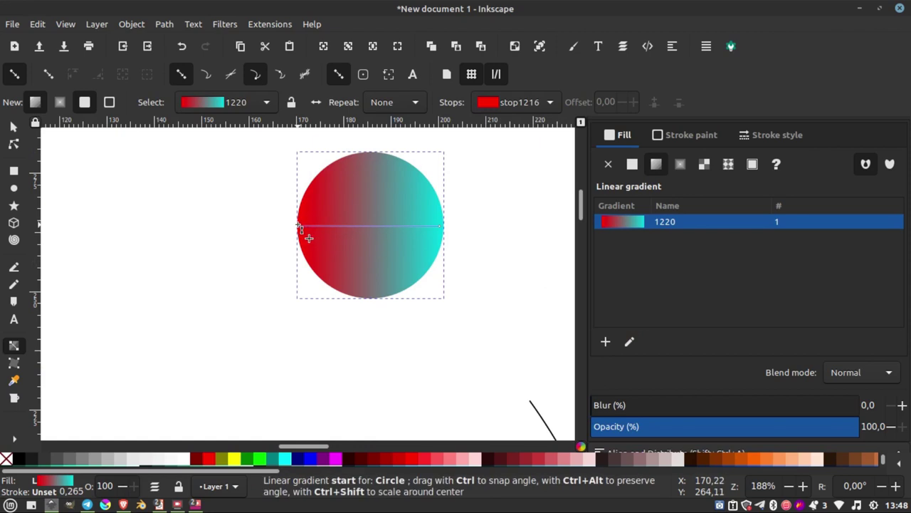
- Set the start stop to magenta sampled from the image's left edge, then deselect
click(300, 226)
click(637, 351)
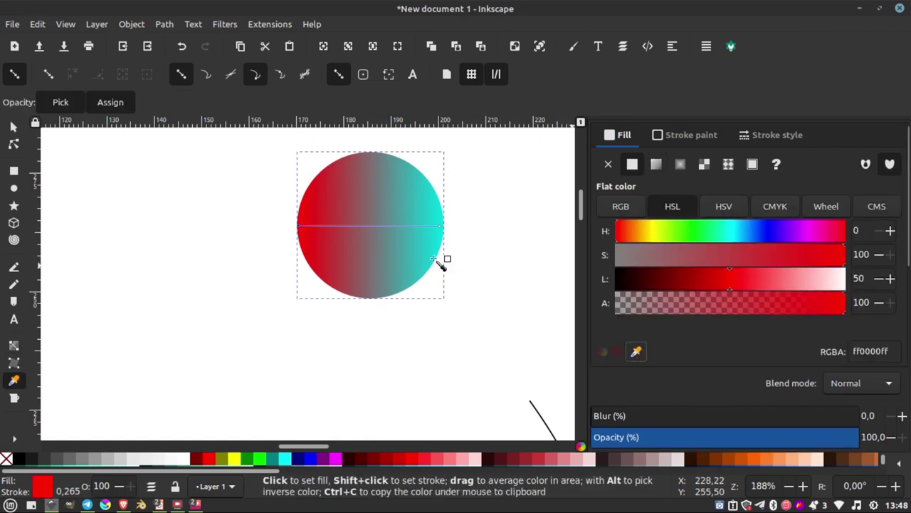
ctrl+scroll(410, 241, down, 4)
click(182, 313)
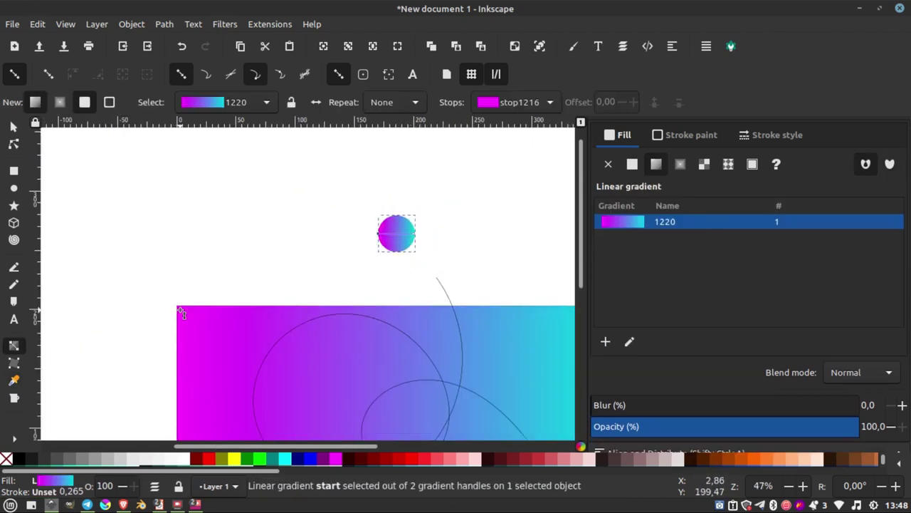
click(13, 127)
click(166, 188)
ctrl+scroll(281, 206, down, 2)
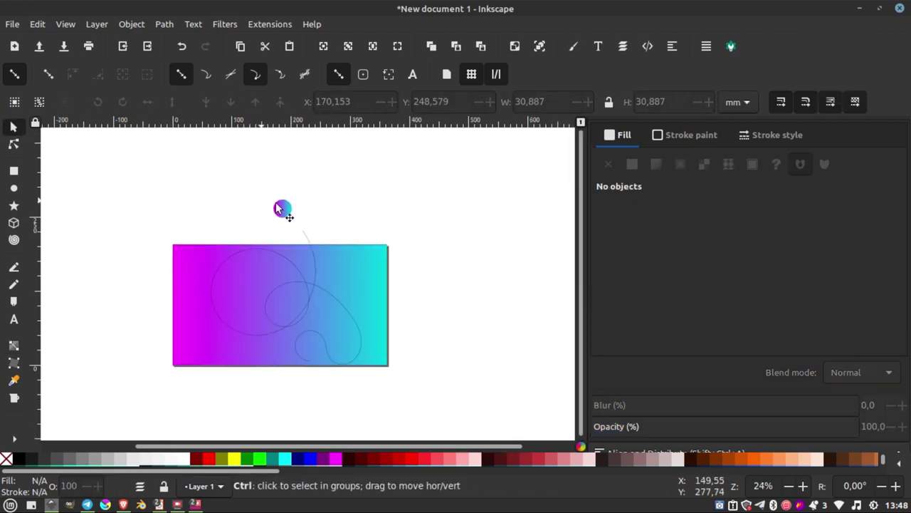
ctrl+scroll(325, 260, up, 4)
- Select the looping curve together with the gradient circle above the image
ctrl+scroll(293, 217, down, 1)
click(292, 218)
ctrl+scroll(293, 217, down, 1)
ctrl+scroll(291, 212, down, 1)
drag(291, 212, 302, 372)
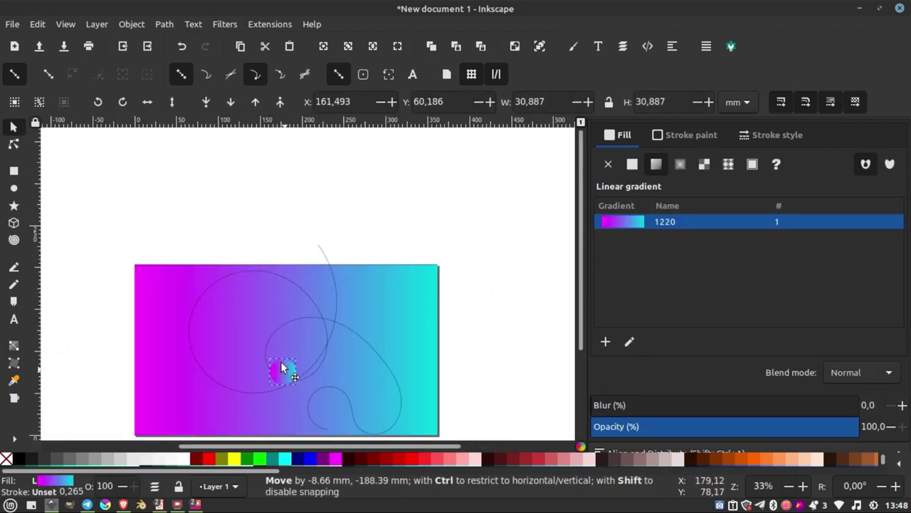
mouse_move(302, 372)
mouse_down()
mouse_move(306, 195)
mouse_move(280, 214)
mouse_up()
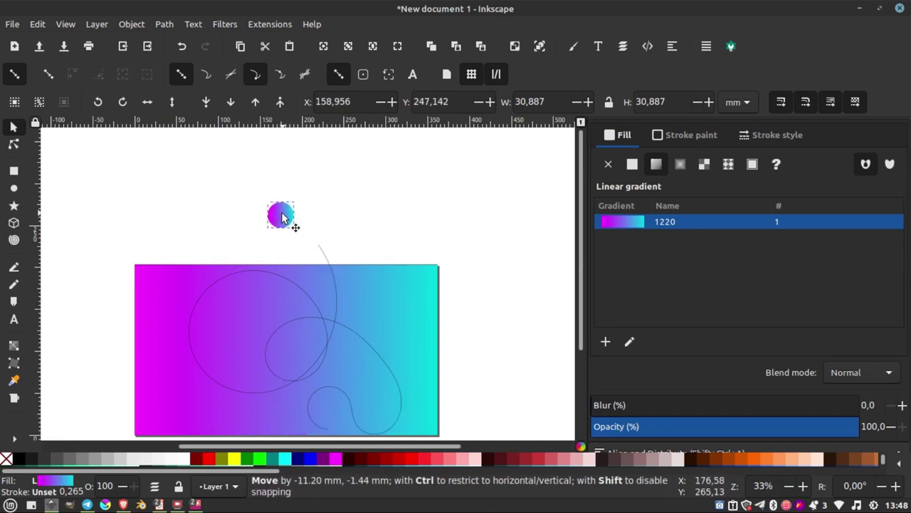
click(321, 252)
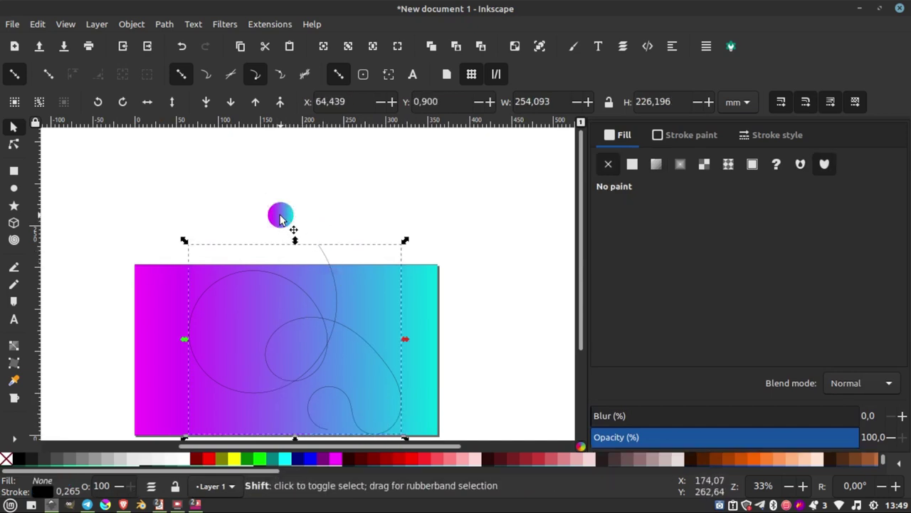
shift+click(289, 223)
- Scatter the circle along the curve as clones, spacing -29,2, with live preview
click(270, 26)
mouse_move(303, 153)
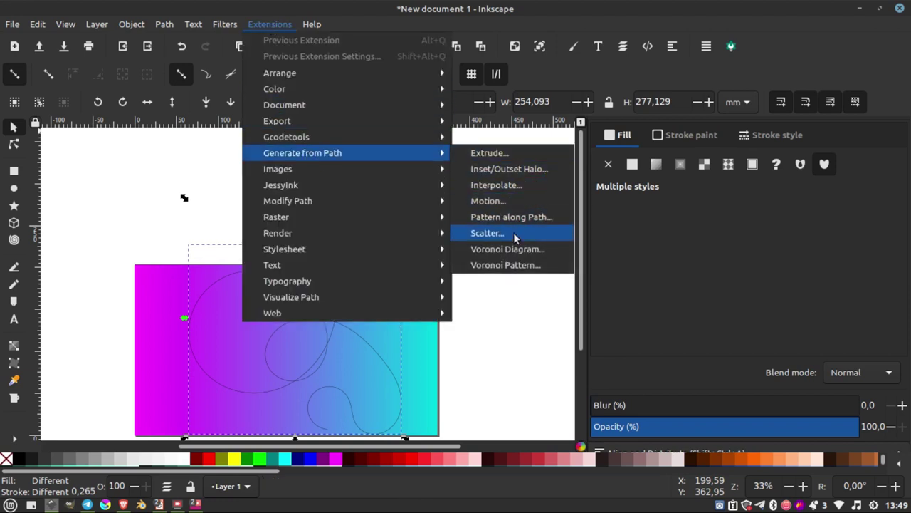
click(514, 232)
drag(432, 110, 569, 74)
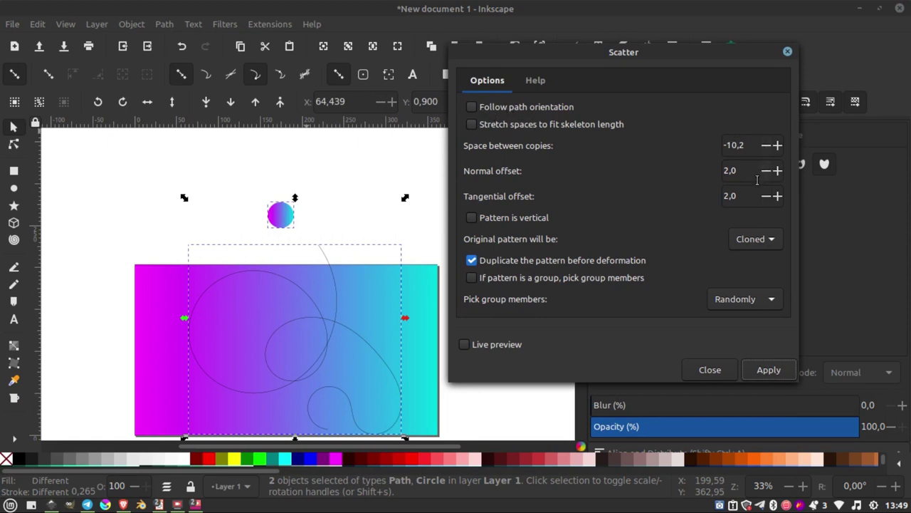
click(770, 242)
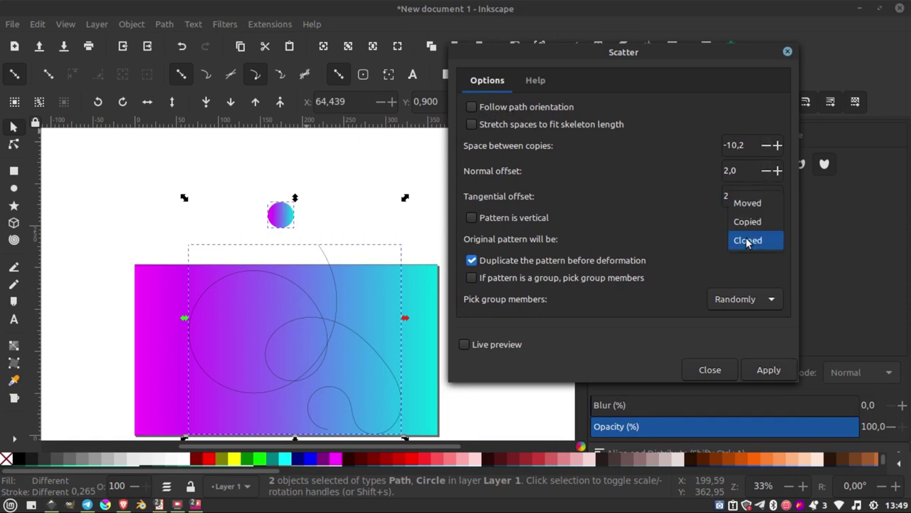
click(754, 240)
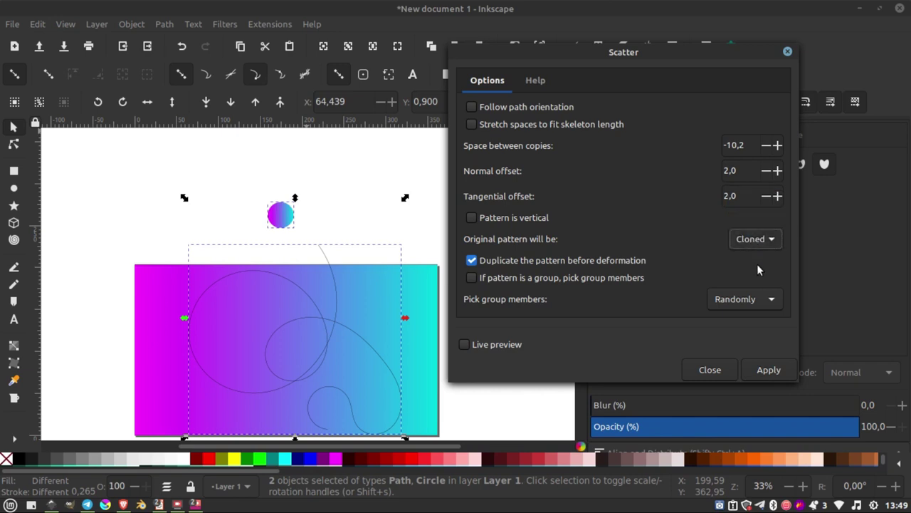
click(769, 305)
click(741, 301)
click(466, 345)
text(-12,2)
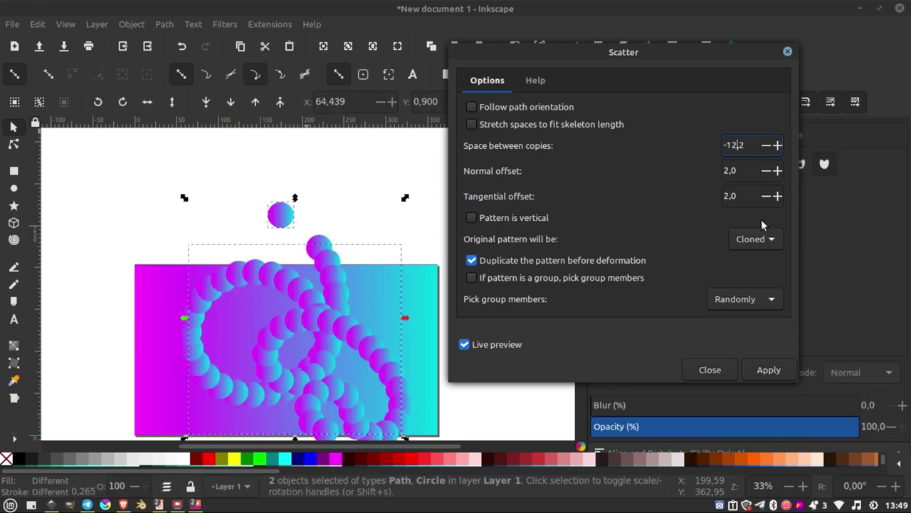
key(Down)
key(Down)
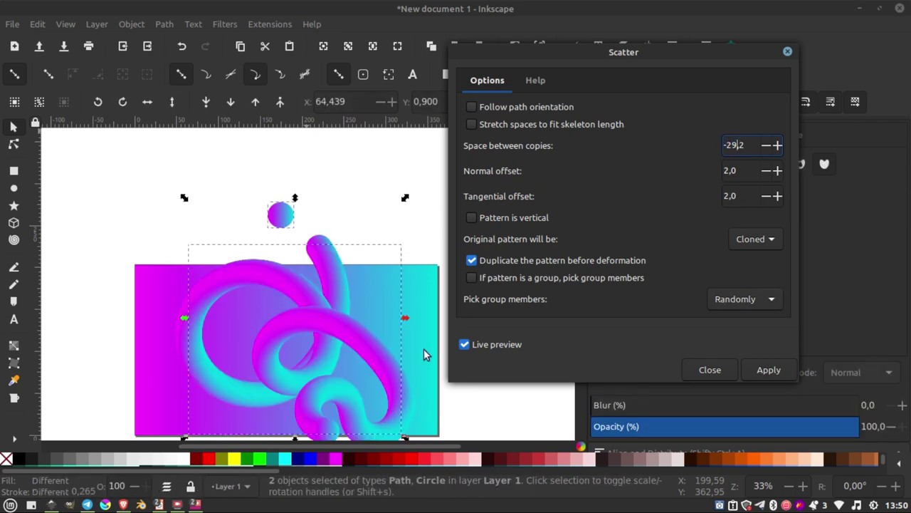
click(781, 371)
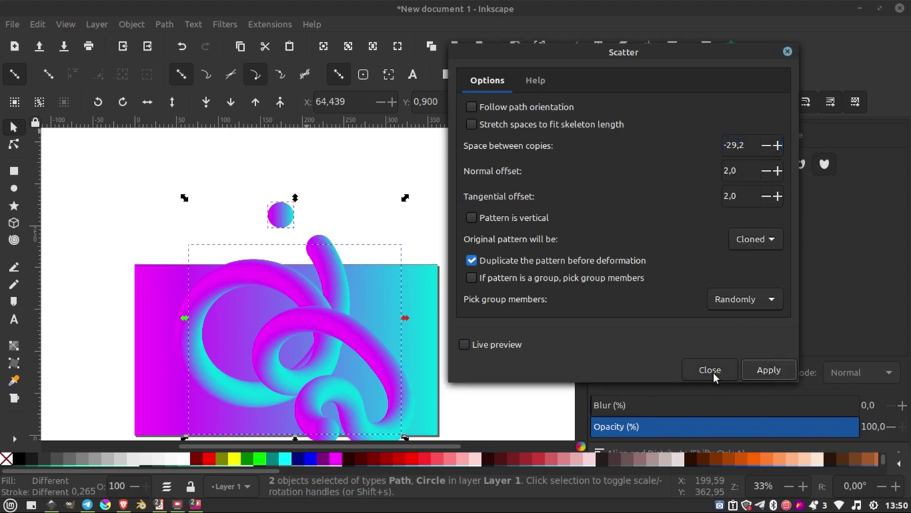
click(713, 372)
- Shift the tube group rightward over the background
click(469, 267)
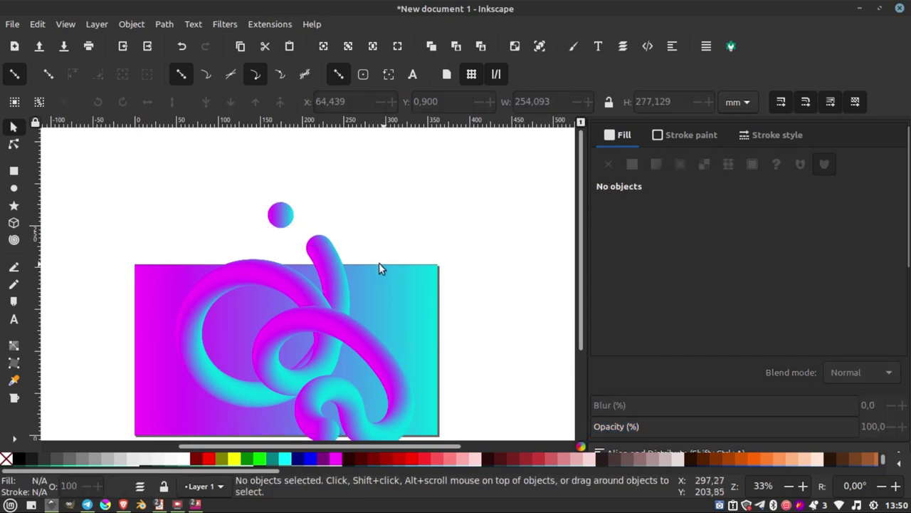
ctrl+scroll(363, 260, down, 3)
ctrl+scroll(299, 277, up, 3)
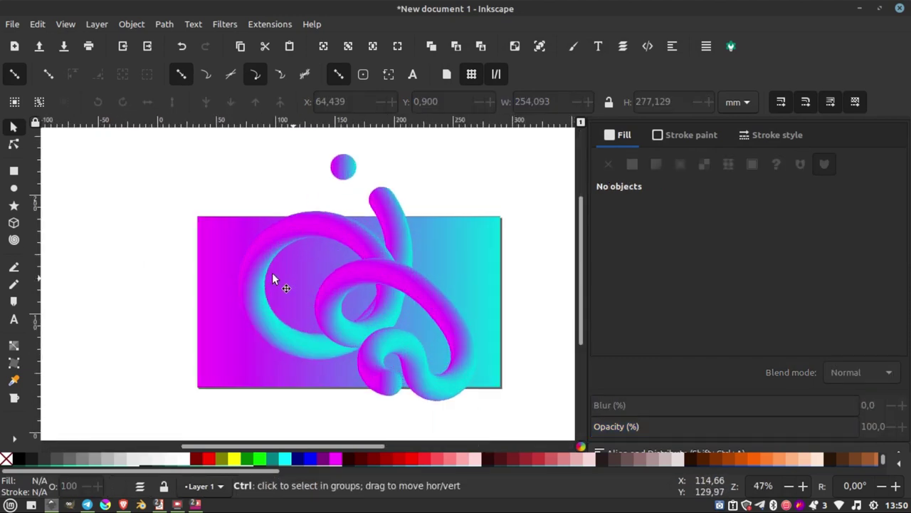
ctrl+scroll(213, 268, up, 1)
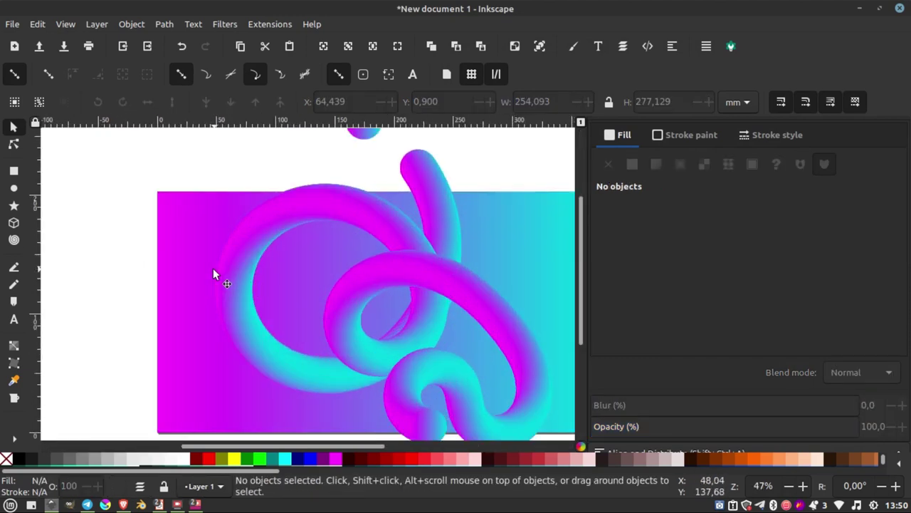
click(257, 234)
ctrl+scroll(240, 243, down, 2)
drag(311, 265, 354, 264)
ctrl+scroll(324, 265, up, 1)
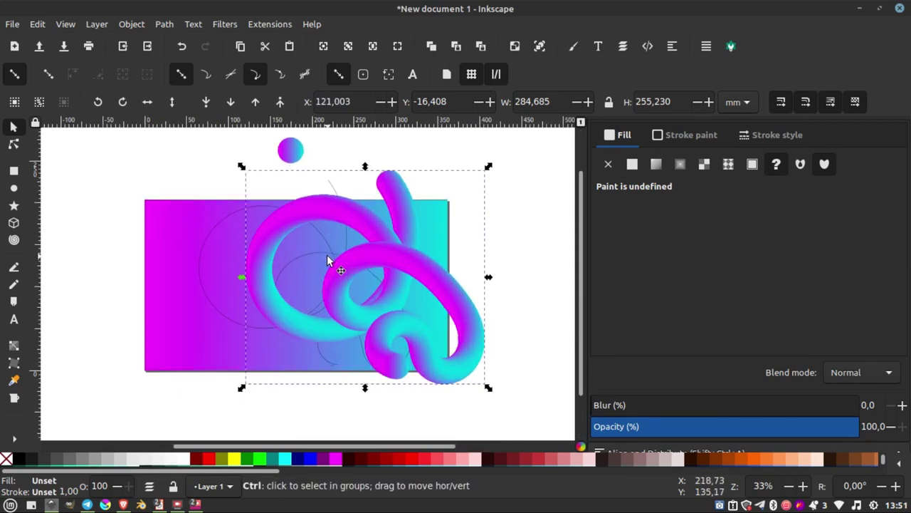
drag(359, 256, 348, 258)
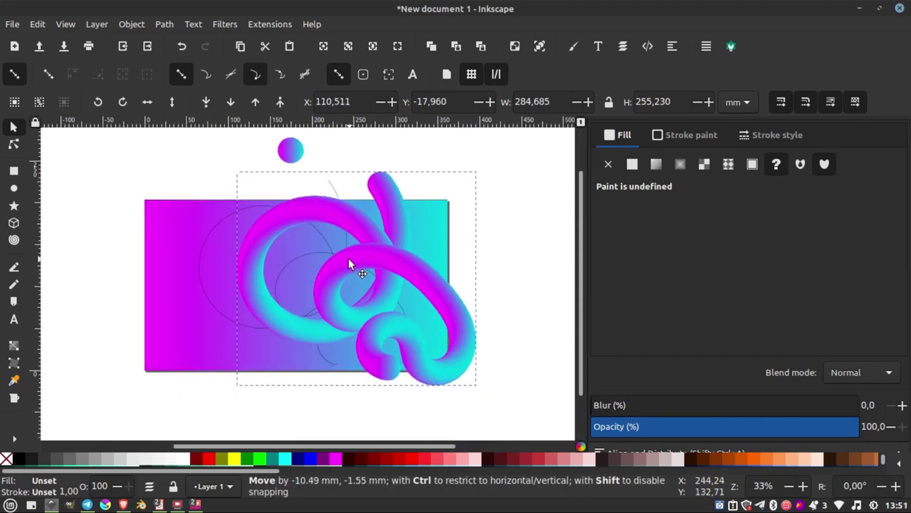
click(290, 161)
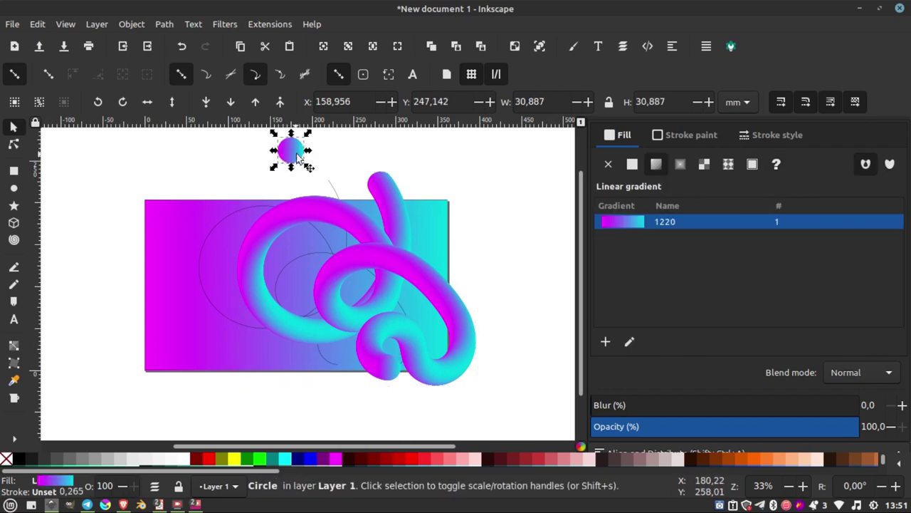
- Rotate the circle to change its gradient direction
click(298, 158)
drag(309, 136, 315, 150)
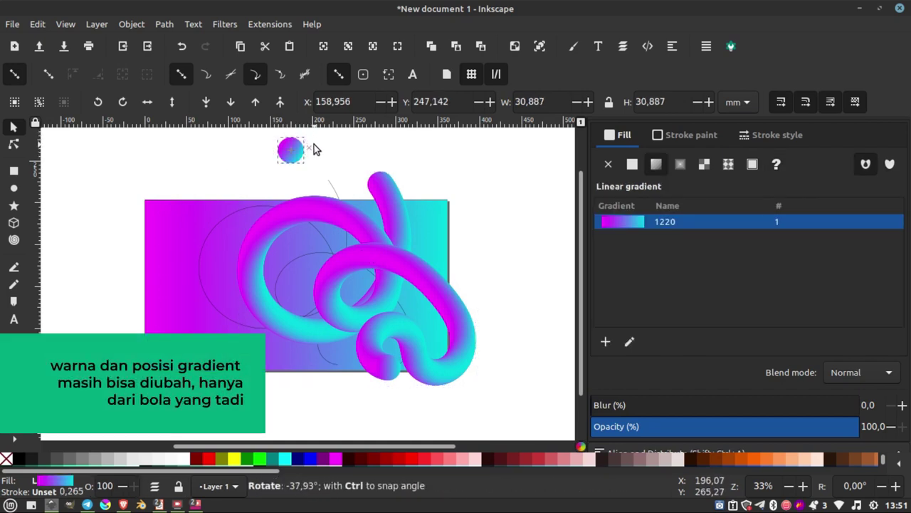
click(291, 151)
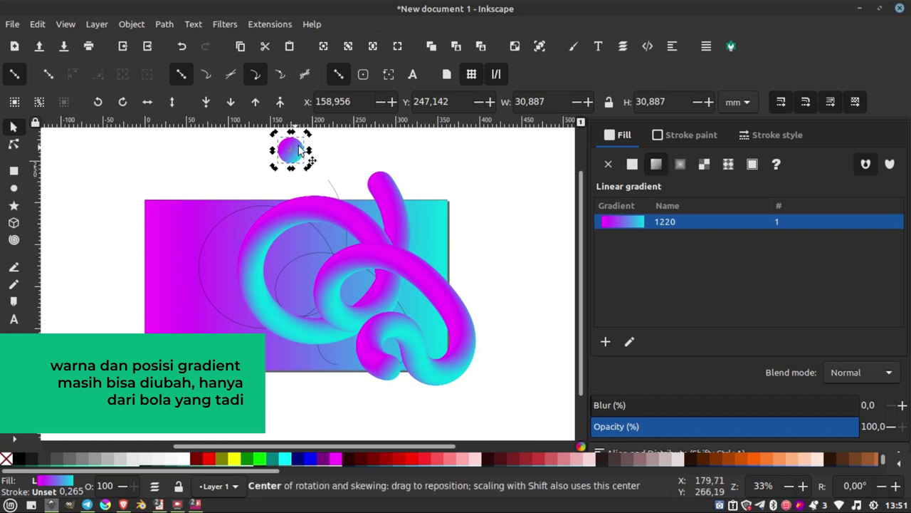
drag(310, 133, 316, 155)
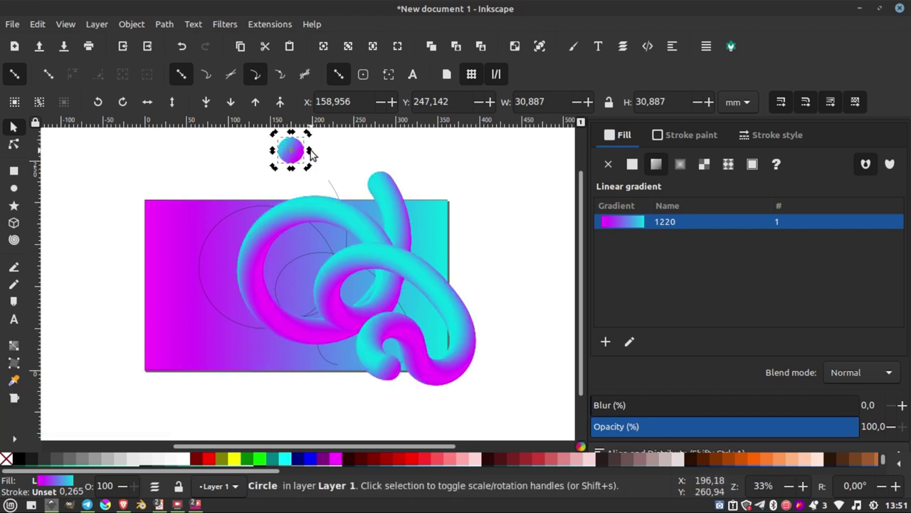
- Recolour the gradient's cyan end stop to a sky blue using its HSL sliders
click(14, 347)
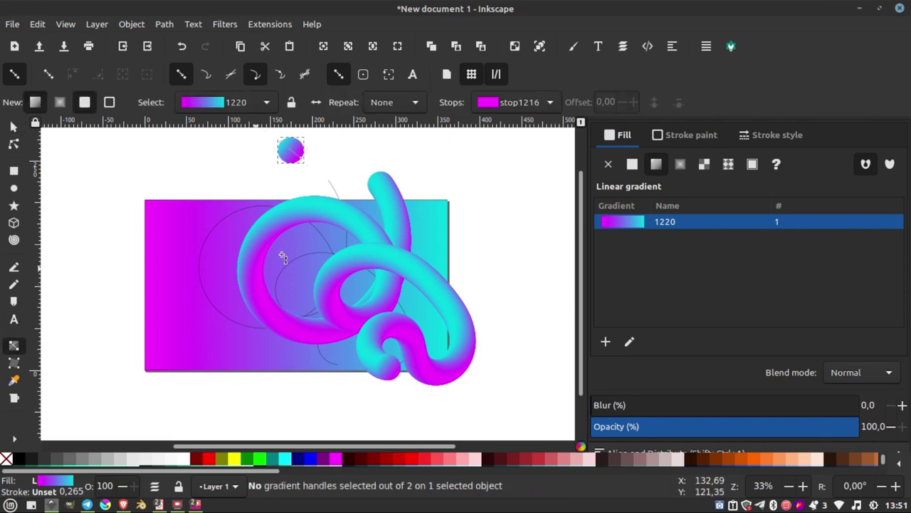
scroll(290, 151, up, 3)
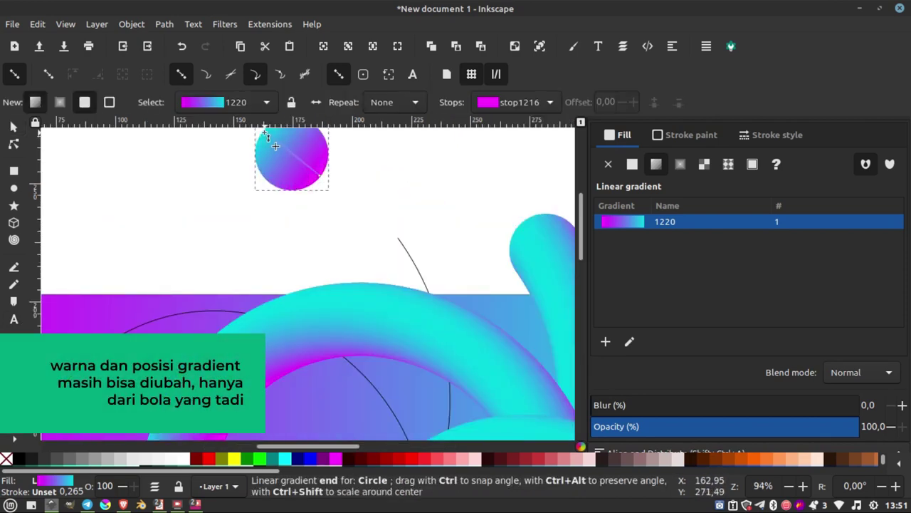
click(275, 146)
scroll(321, 203, down, 1)
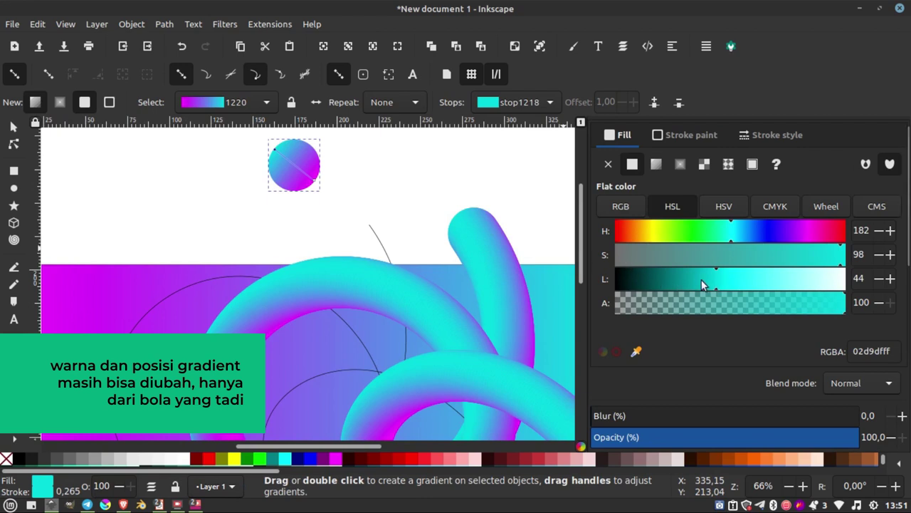
drag(701, 279, 697, 280)
scroll(355, 214, down, 2)
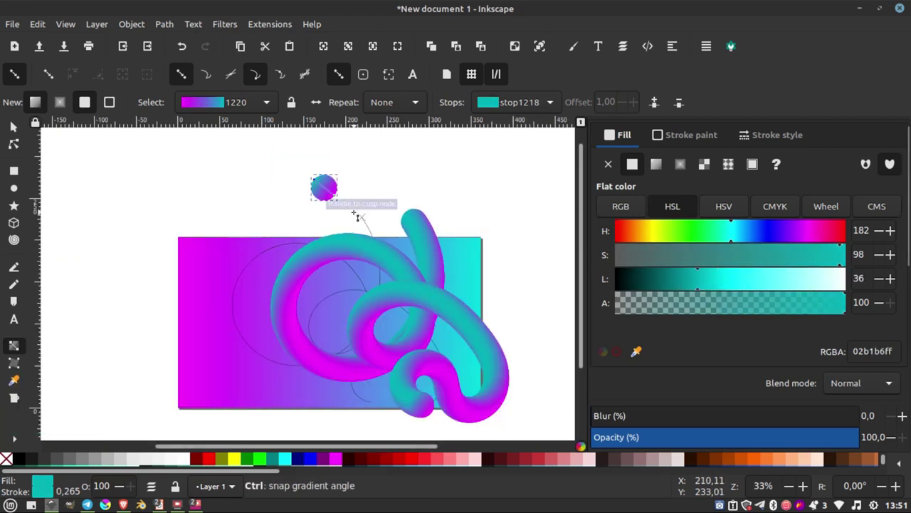
click(680, 278)
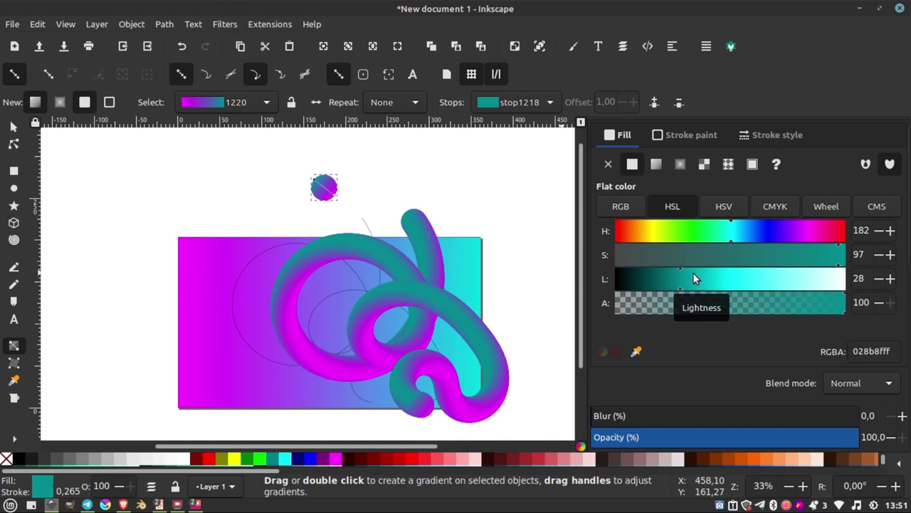
click(768, 280)
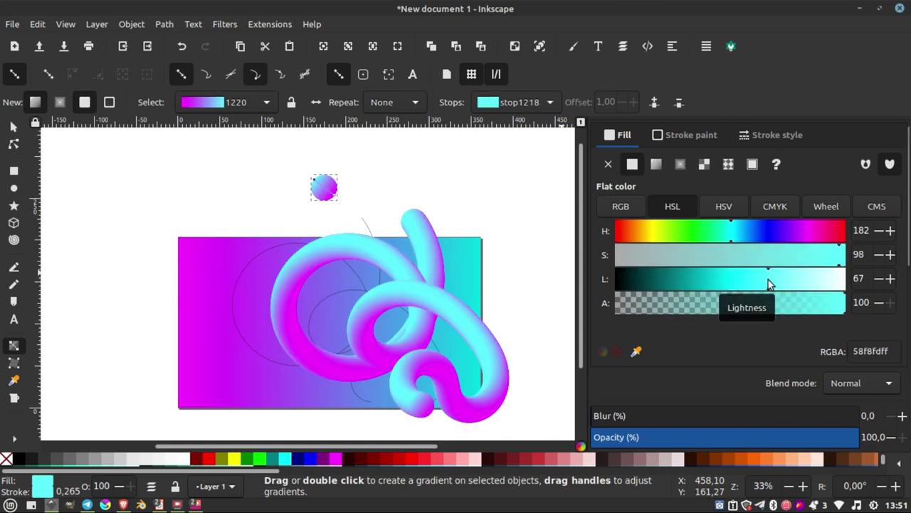
click(650, 233)
click(750, 232)
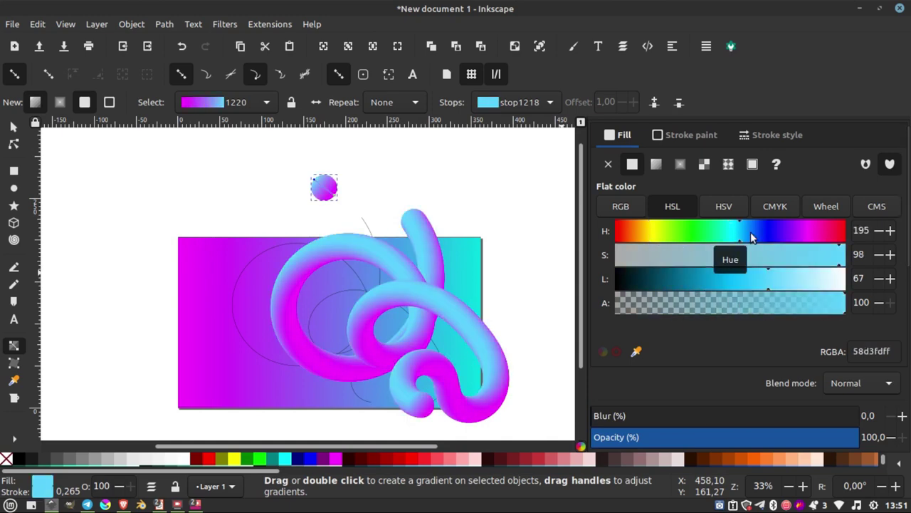
- Tune the stops to deep purple #682c69 and sky blue #0bc6fc
click(342, 202)
click(680, 279)
click(331, 188)
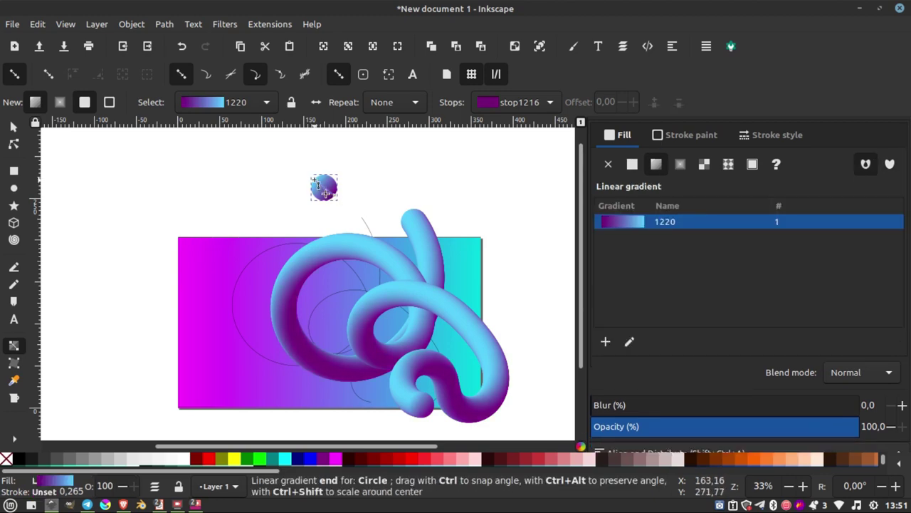
click(653, 231)
click(726, 231)
drag(709, 282, 737, 255)
click(334, 197)
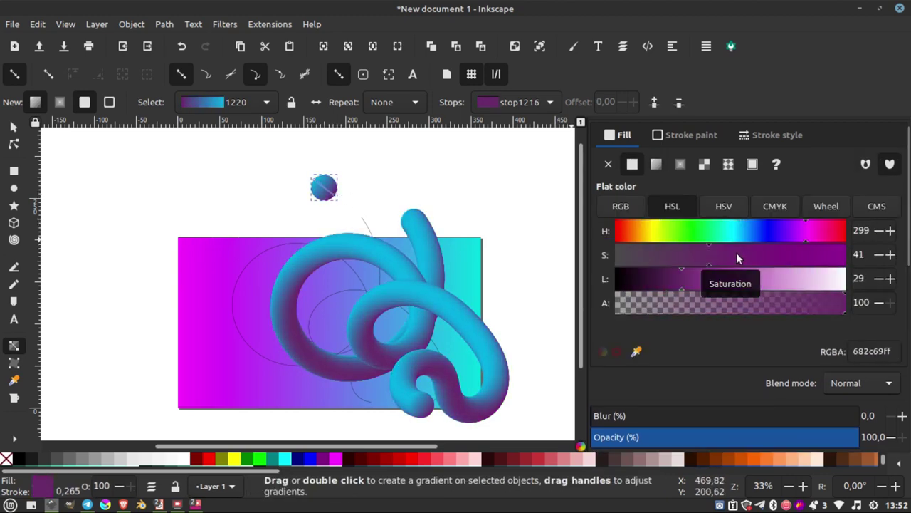
click(700, 279)
click(777, 255)
click(686, 279)
click(14, 126)
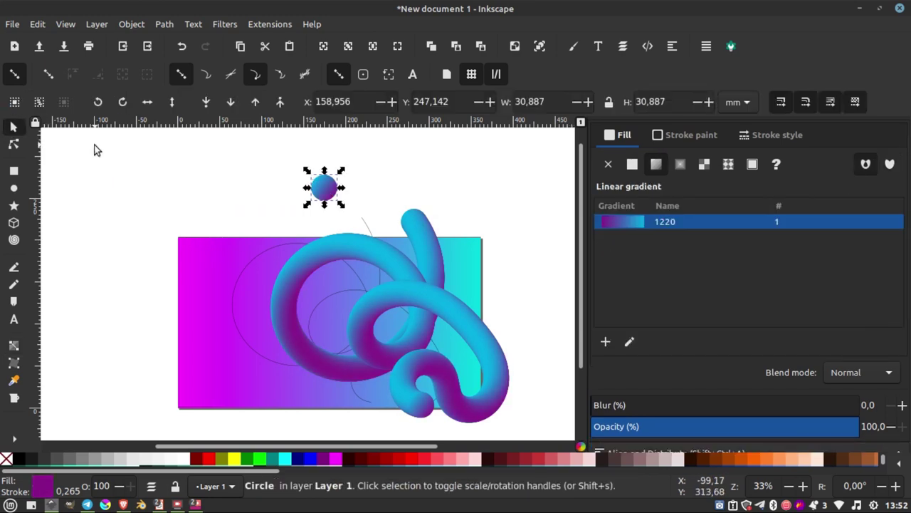
click(245, 199)
- Delete the Timber gradient background image
click(201, 263)
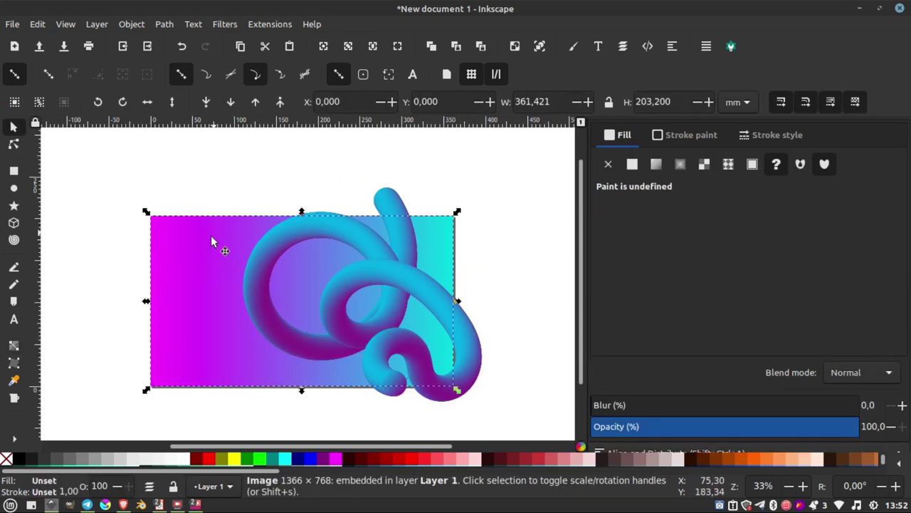
drag(226, 244, 410, 166)
right_click(457, 191)
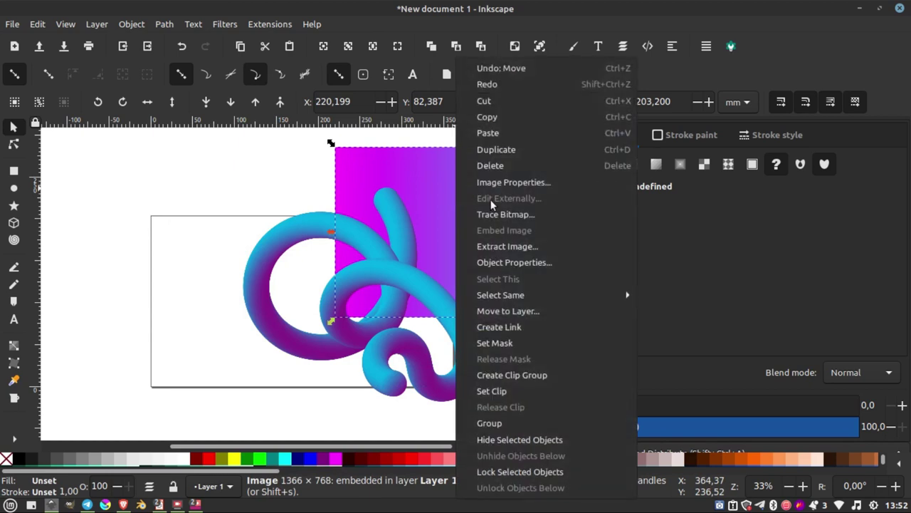
click(505, 166)
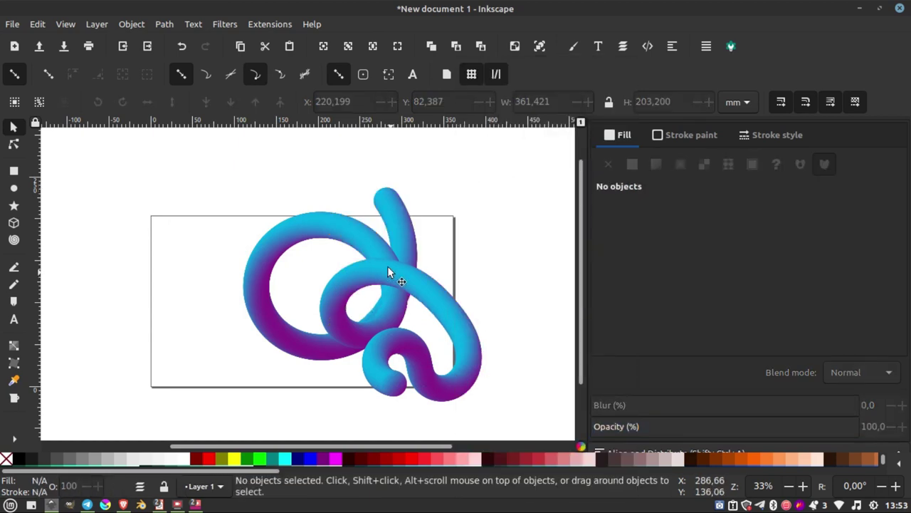
- Draw a large blue rectangle and snap it to the page's top-left corner
click(16, 171)
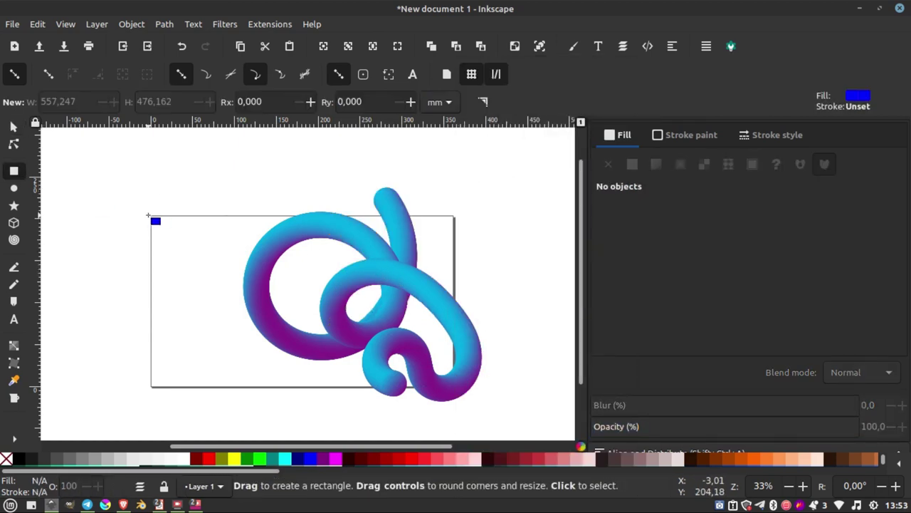
mouse_move(125, 169)
mouse_down()
mouse_move(163, 226)
mouse_move(372, 305)
mouse_move(427, 340)
mouse_up()
click(13, 126)
drag(171, 199, 213, 258)
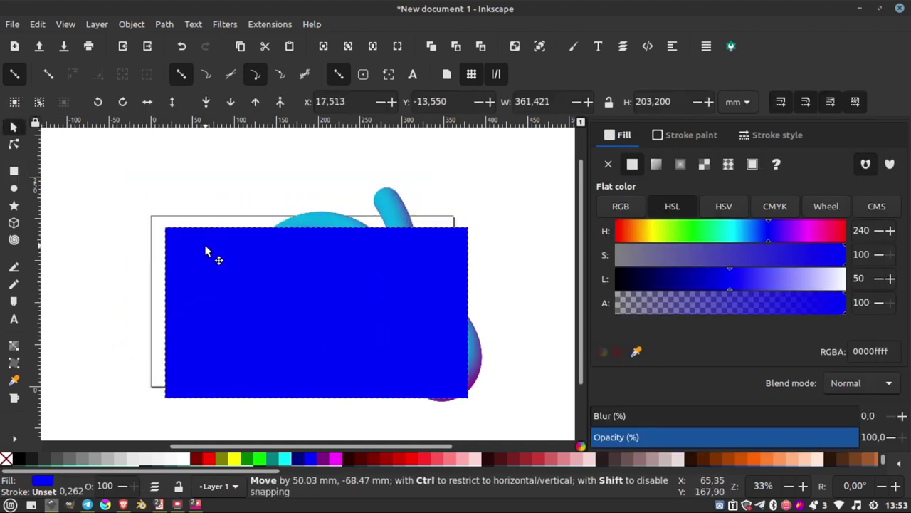
drag(322, 266, 304, 268)
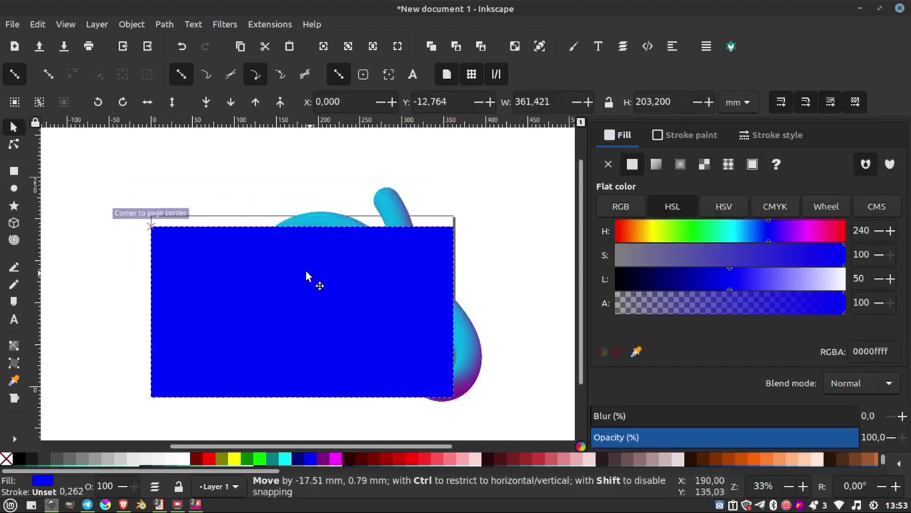
- Lower the rectangle to the bottom behind the tube swirl and reselect it
click(207, 103)
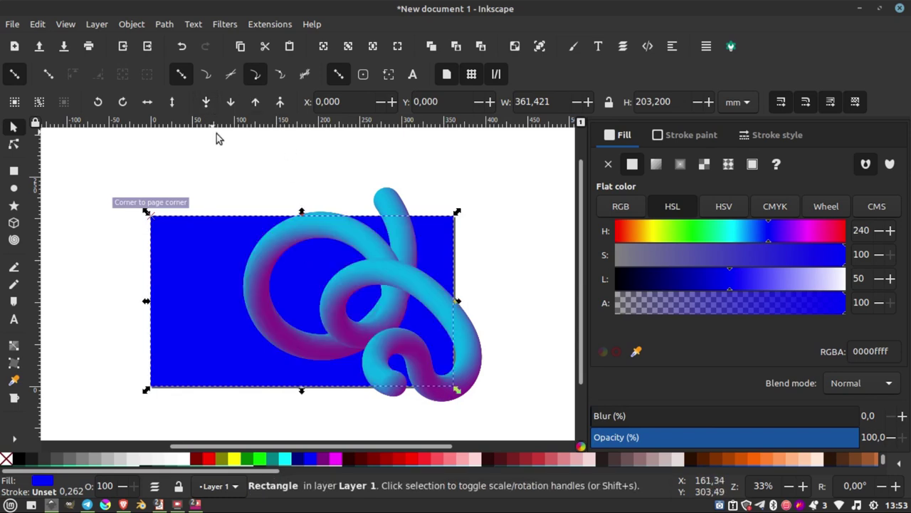
click(217, 139)
click(244, 261)
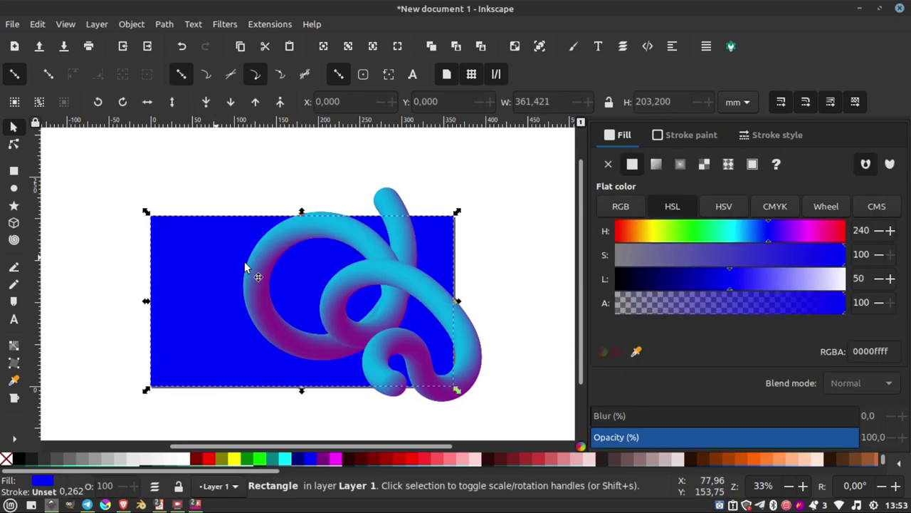
click(13, 346)
- Drag a linear gradient across the background rectangle and give its start stop the tube's cyan
drag(187, 308, 456, 386)
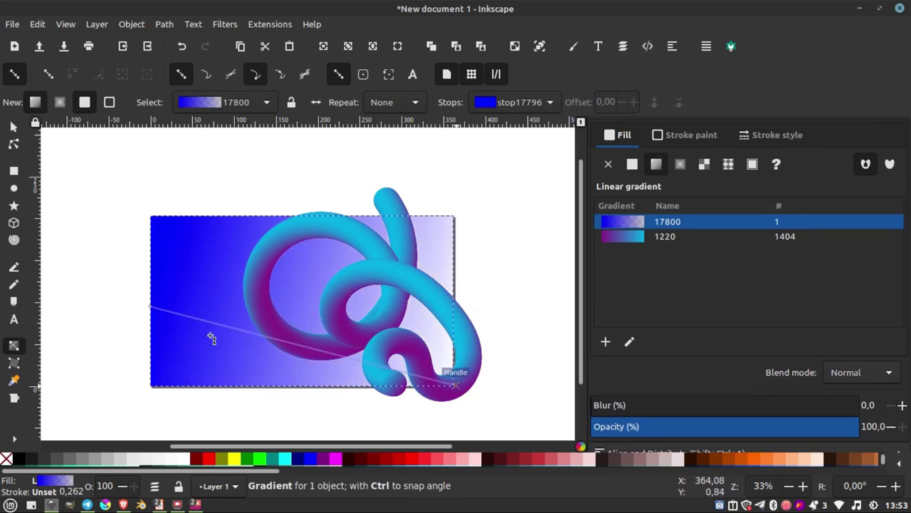
click(150, 306)
drag(151, 307, 151, 217)
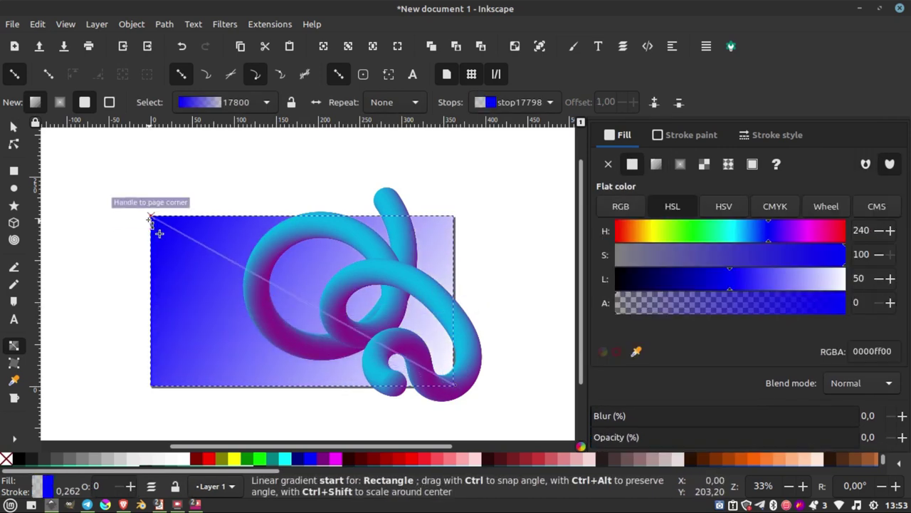
click(149, 217)
click(637, 354)
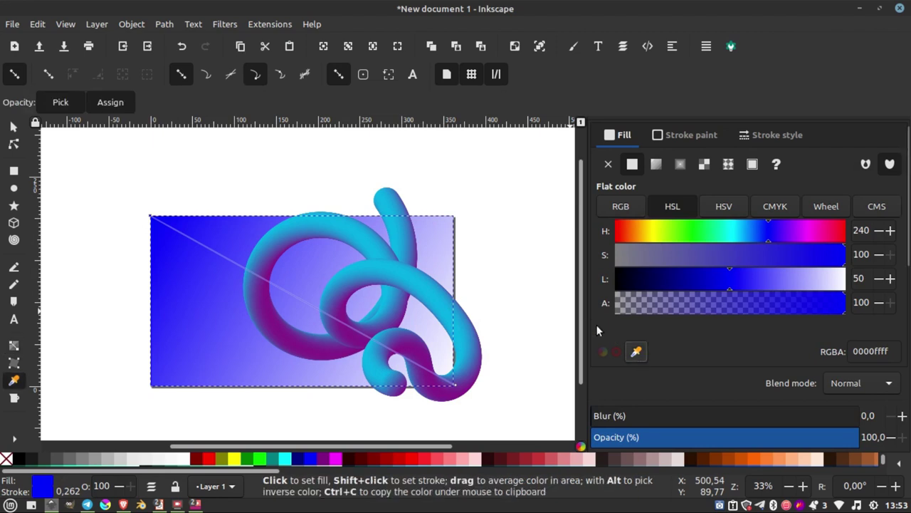
click(382, 199)
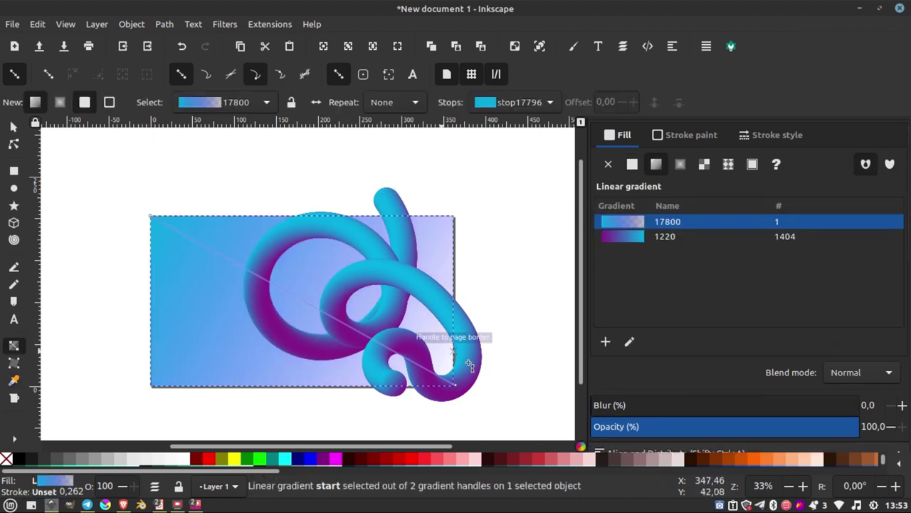
- Set the end stop to the tube's purple and angle the gradient from top-right to bottom-left
click(456, 385)
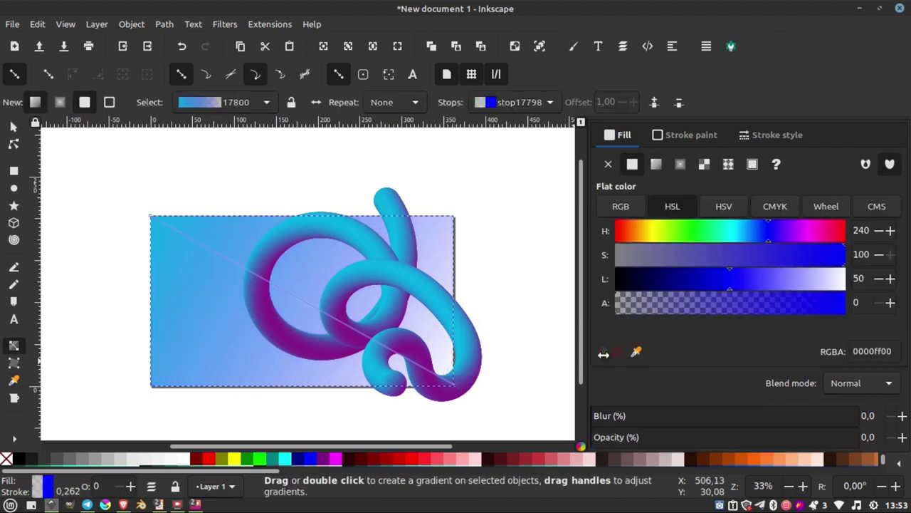
click(636, 354)
click(412, 354)
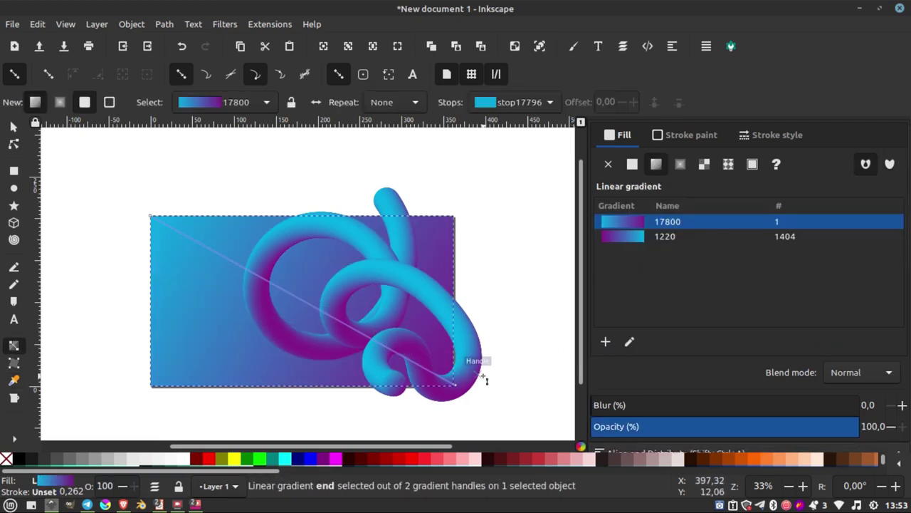
mouse_move(458, 387)
mouse_down()
mouse_move(171, 383)
mouse_move(154, 422)
mouse_up()
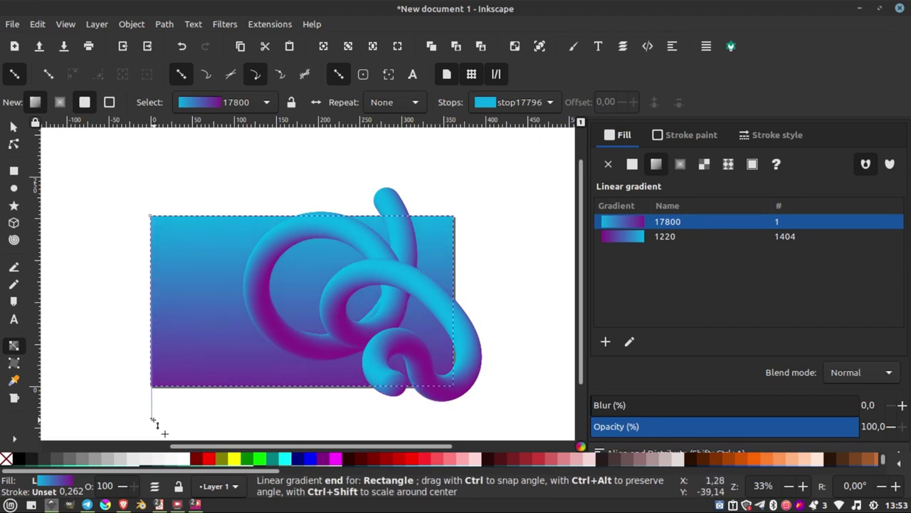
click(154, 422)
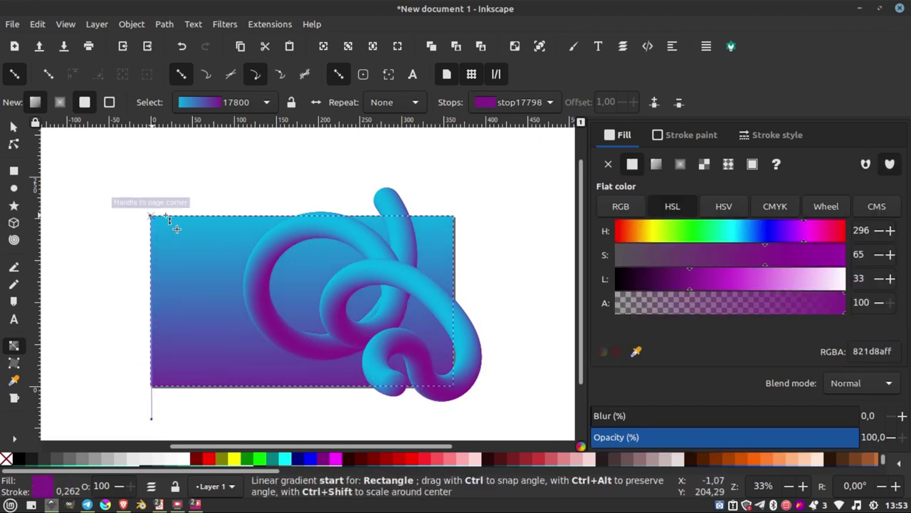
drag(166, 217, 391, 141)
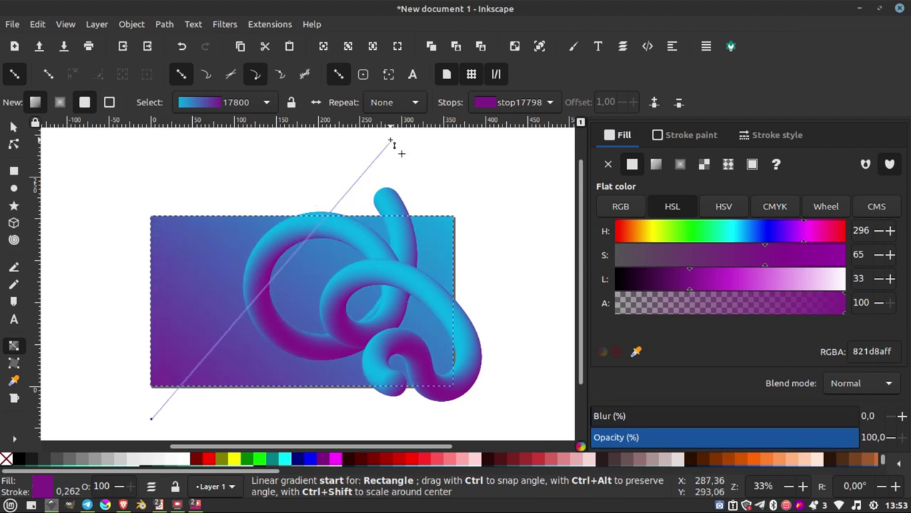
drag(391, 141, 307, 172)
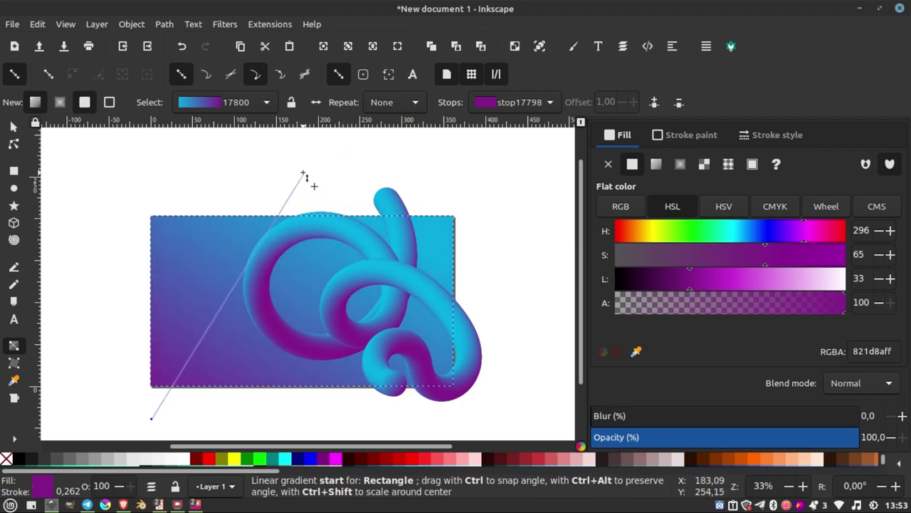
click(303, 173)
- Deselect the background rectangle and review the diagonal gradient
click(13, 127)
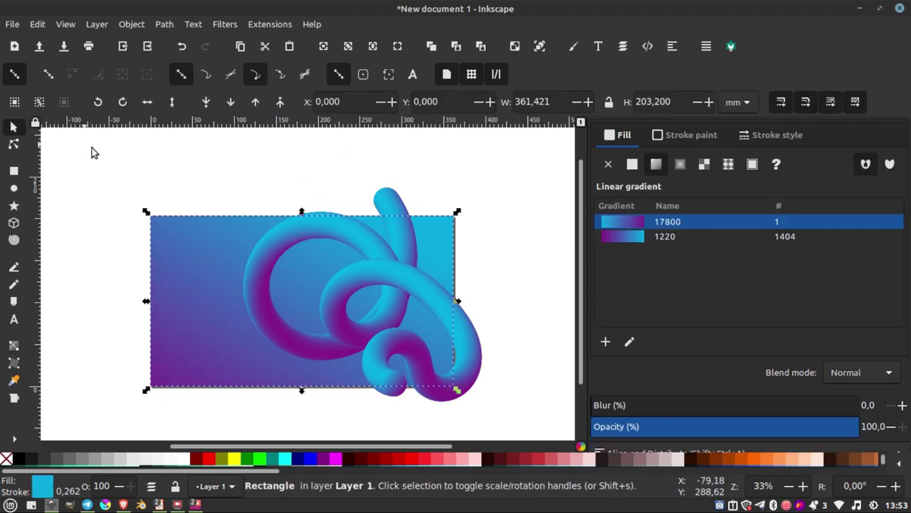
click(90, 148)
ctrl+scroll(398, 285, down, 3)
ctrl+scroll(388, 296, up, 1)
ctrl+scroll(406, 294, up, 1)
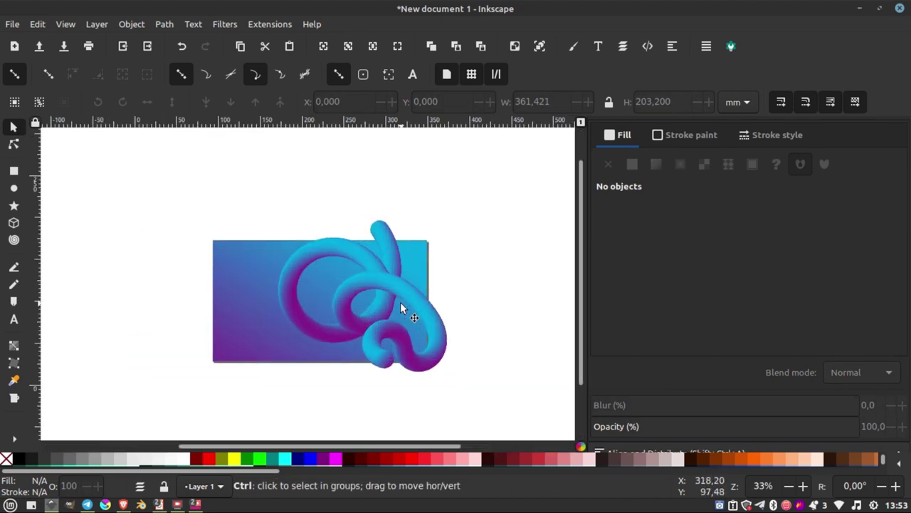
ctrl+scroll(401, 306, up, 2)
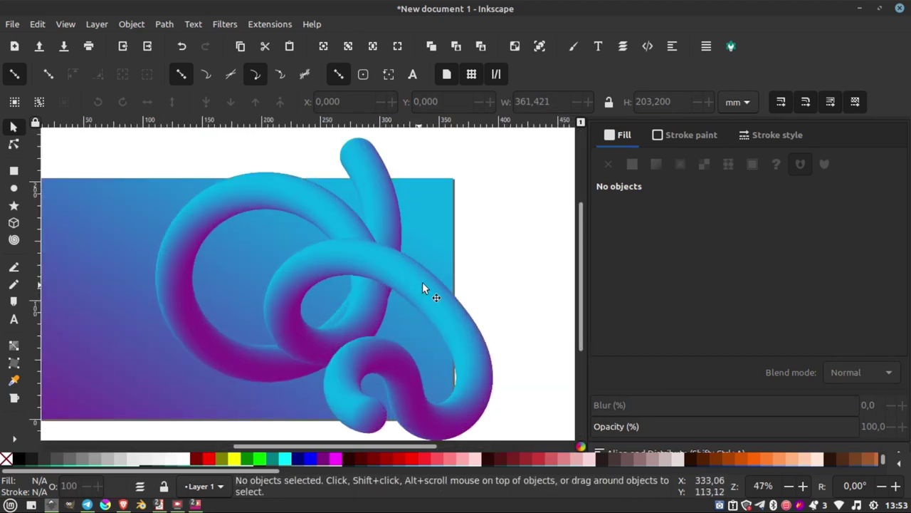
ctrl+scroll(425, 291, down, 2)
ctrl+scroll(448, 297, up, 1)
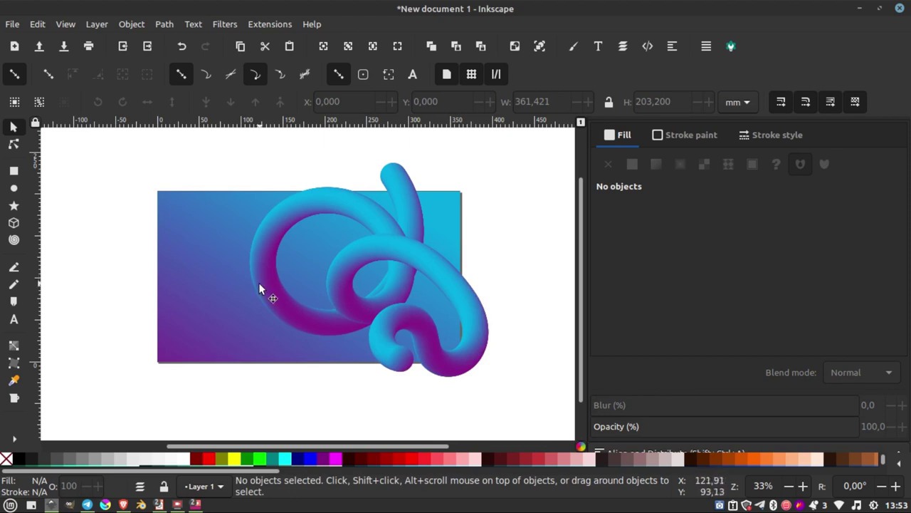
- Type the two-line headline 'ABSTARCT BACKGROUND' on the banner's left
click(14, 320)
click(120, 258)
text(ABSTARCT)
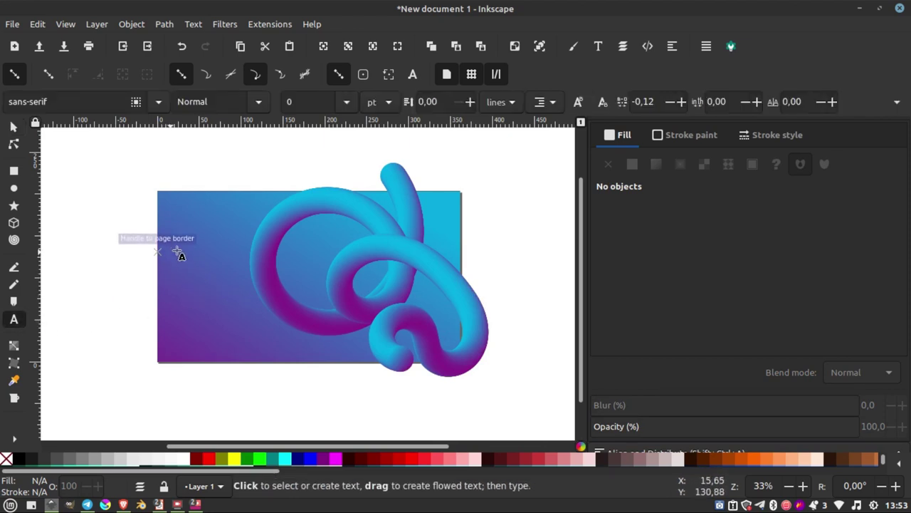
ctrl+scroll(228, 195, up, 3)
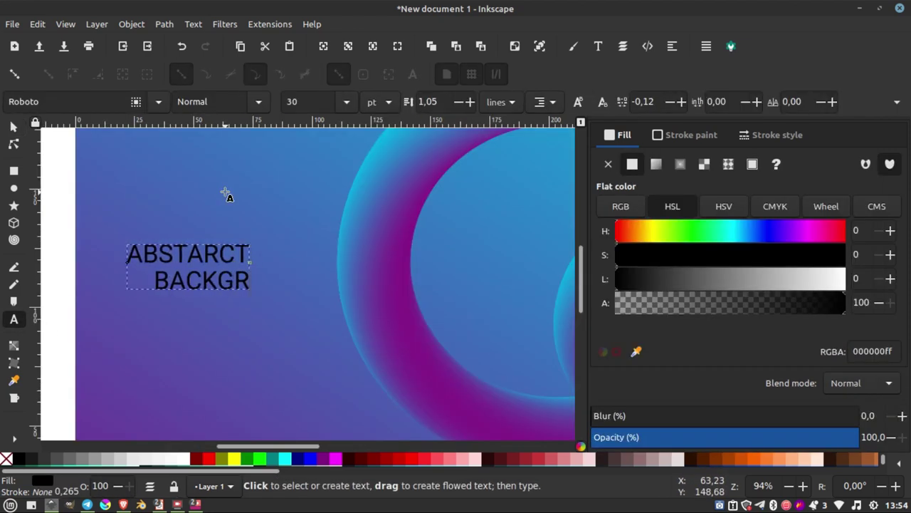
text(OUND)
ctrl+scroll(246, 299, down, 1)
- Make the headline white, size it to 56 pt and left-align its lines
drag(249, 290, 184, 462)
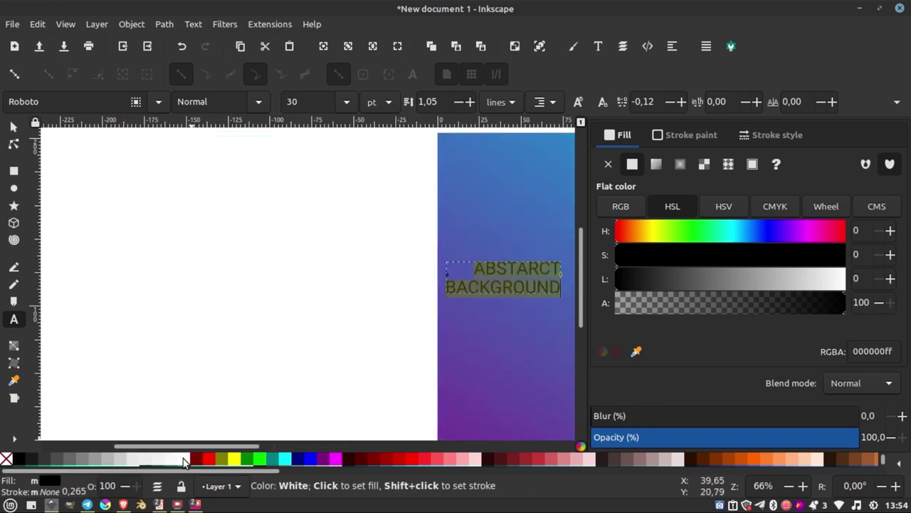
click(184, 462)
ctrl+scroll(352, 305, down, 1)
ctrl+scroll(389, 301, down, 1)
ctrl+scroll(389, 301, up, 2)
click(346, 102)
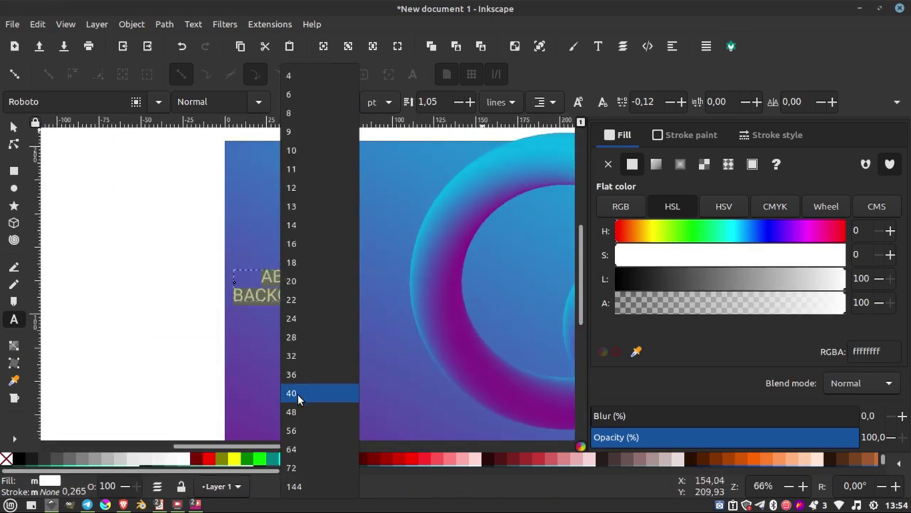
click(298, 398)
click(541, 102)
- Move the headline onto the banner's left side
click(546, 65)
key(F1)
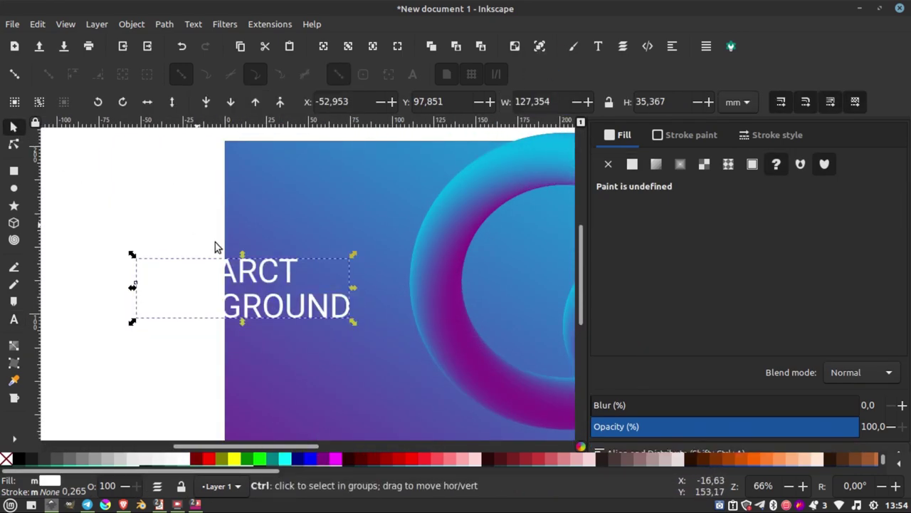
ctrl+scroll(218, 247, down, 1)
drag(252, 346, 335, 313)
click(171, 256)
ctrl+scroll(171, 256, down, 3)
ctrl+scroll(264, 285, up, 3)
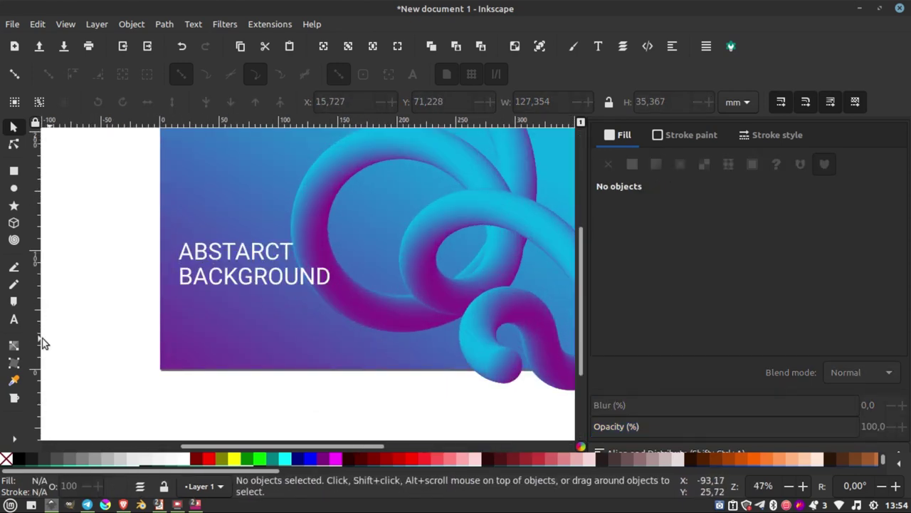
- Set the headline to Roboto Medium with 0.95 line spacing, then switch to the browser
click(13, 319)
click(264, 275)
key(ctrl+a)
click(258, 102)
click(213, 238)
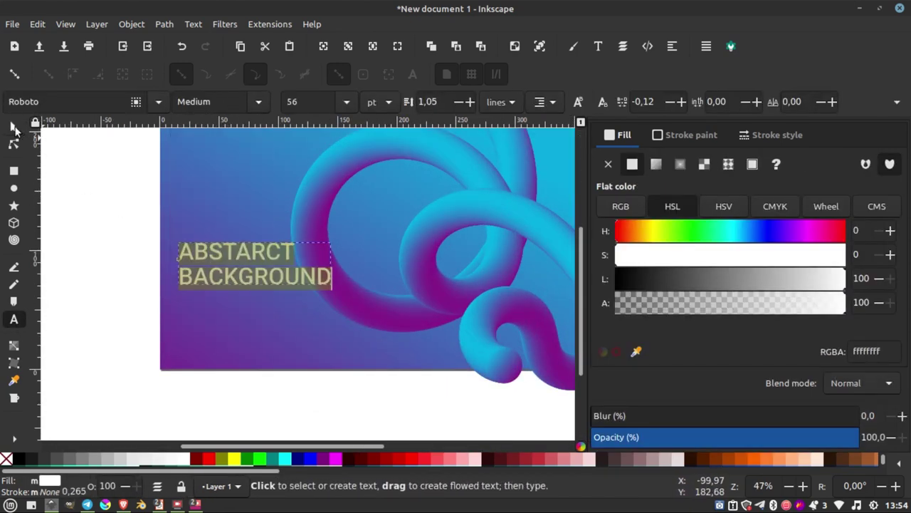
click(15, 127)
key(t)
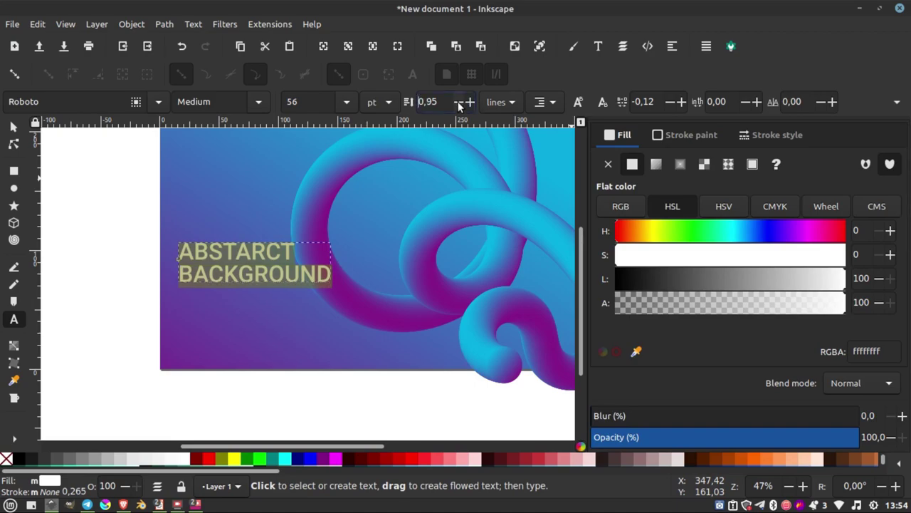
click(13, 126)
click(123, 504)
- Search for 'lorem ipsum' and open the lipsum.com result
click(649, 32)
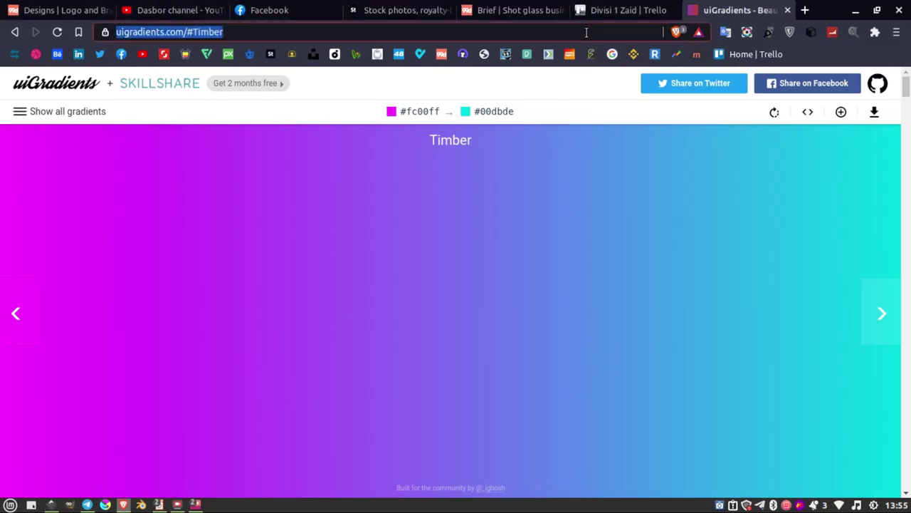
text(LOREM)
key(Return)
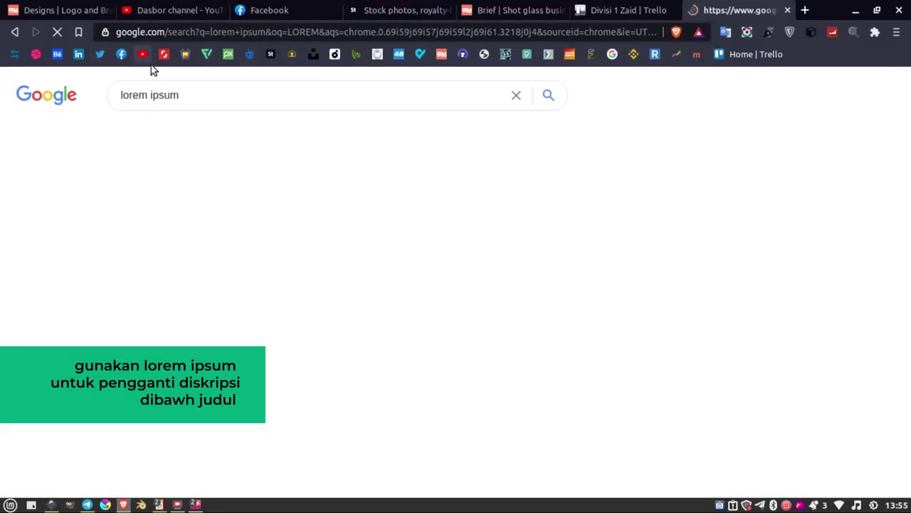
click(235, 207)
- Copy the opening lines of the standard Lorem Ipsum passage
scroll(361, 274, down, 3)
scroll(361, 273, down, 5)
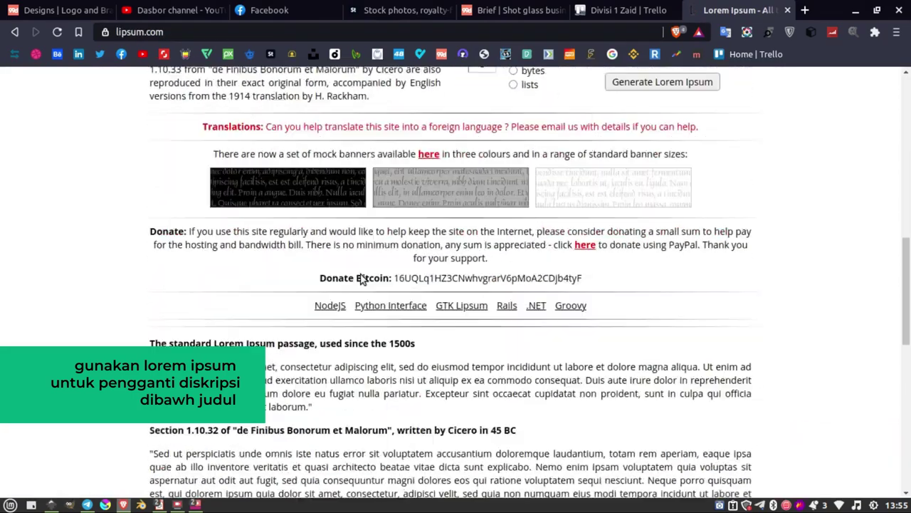
scroll(361, 274, down, 5)
mouse_move(154, 237)
mouse_down()
mouse_move(546, 237)
mouse_move(579, 250)
mouse_up()
right_click(580, 249)
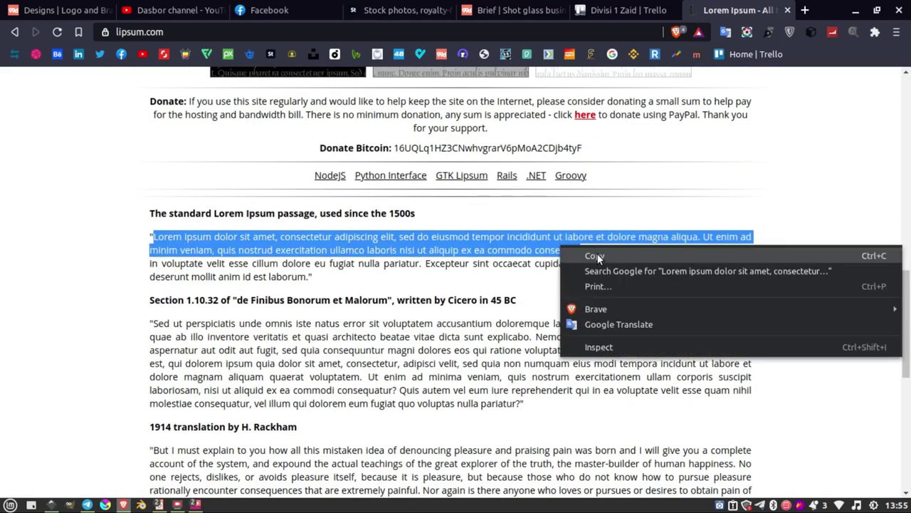
click(588, 255)
- Back in Inkscape, paste the Lorem Ipsum text into the frame under the heading
click(52, 503)
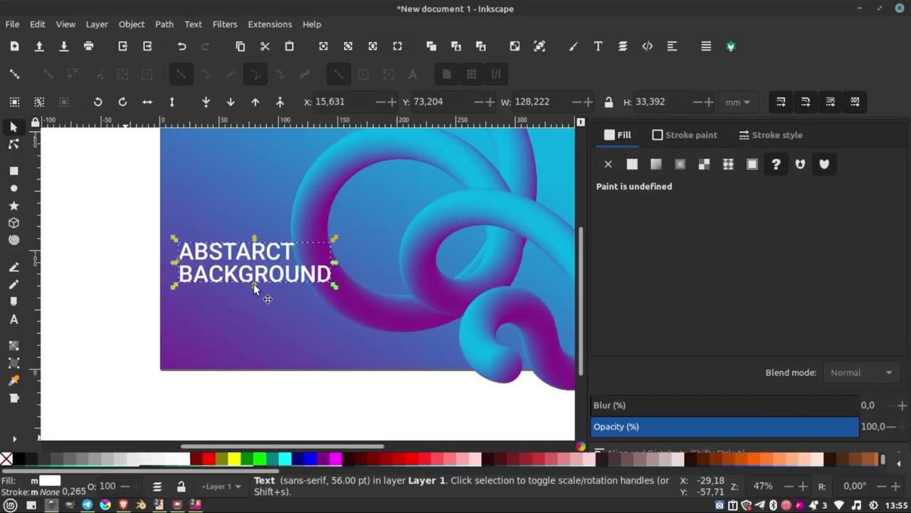
key(t)
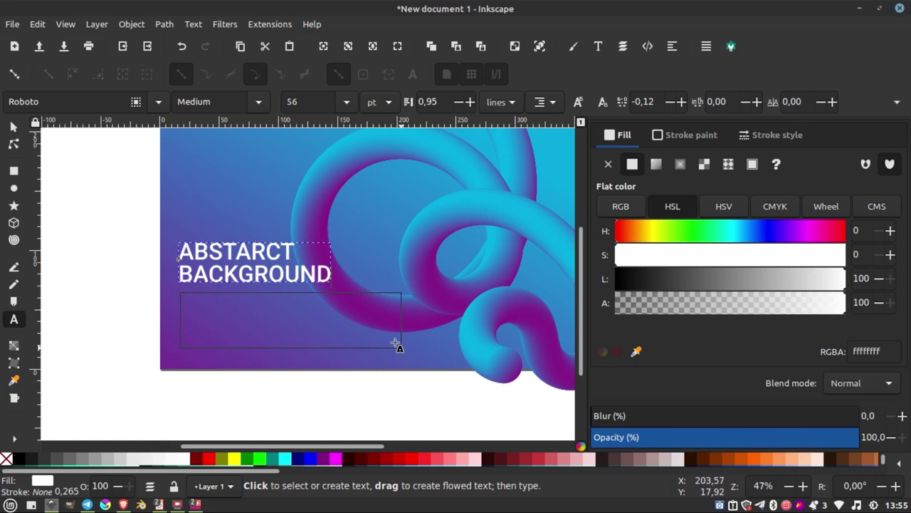
right_click(319, 322)
click(378, 215)
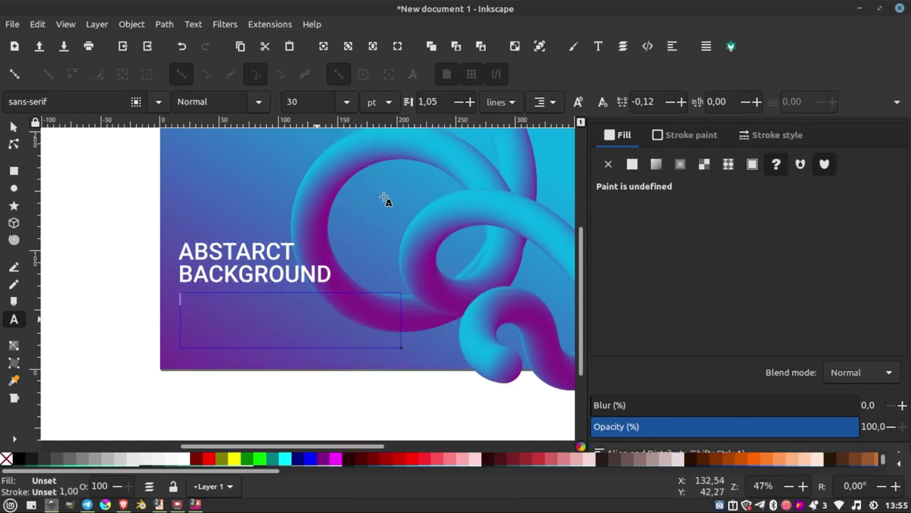
key(ctrl+a)
- Make the paragraph white, left-aligned and 20 pt
click(179, 460)
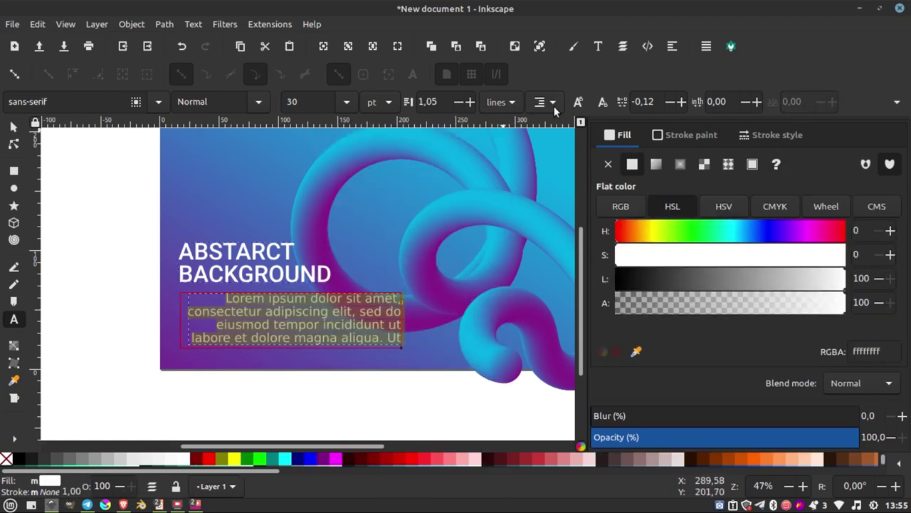
click(553, 102)
click(540, 65)
click(347, 101)
click(306, 286)
click(348, 101)
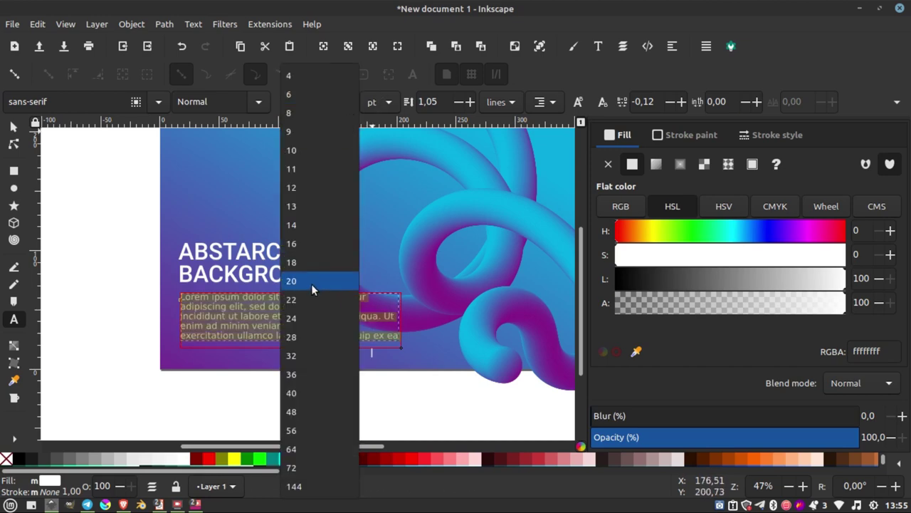
click(311, 283)
- Align the heading and paragraph on their left edges
click(13, 127)
scroll(241, 294, down, 2)
scroll(240, 294, up, 2)
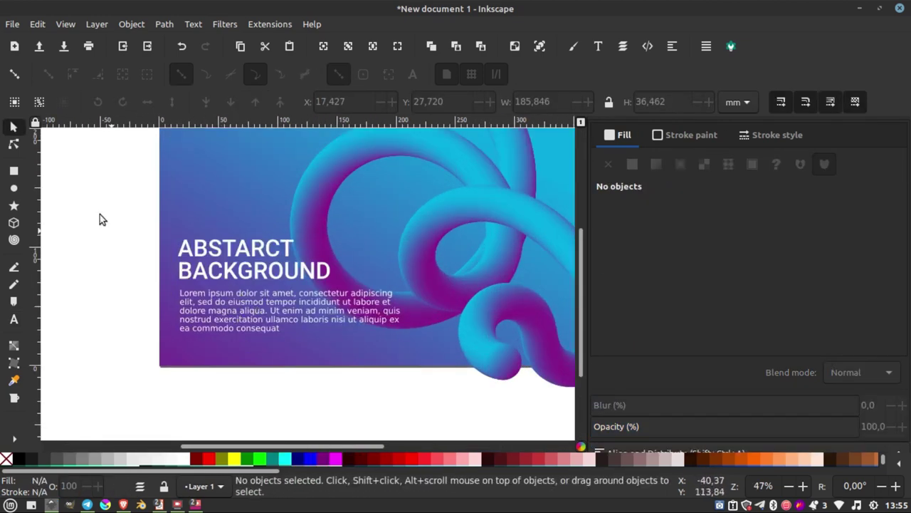
drag(100, 214, 420, 349)
key(ctrl+shift+a)
click(776, 200)
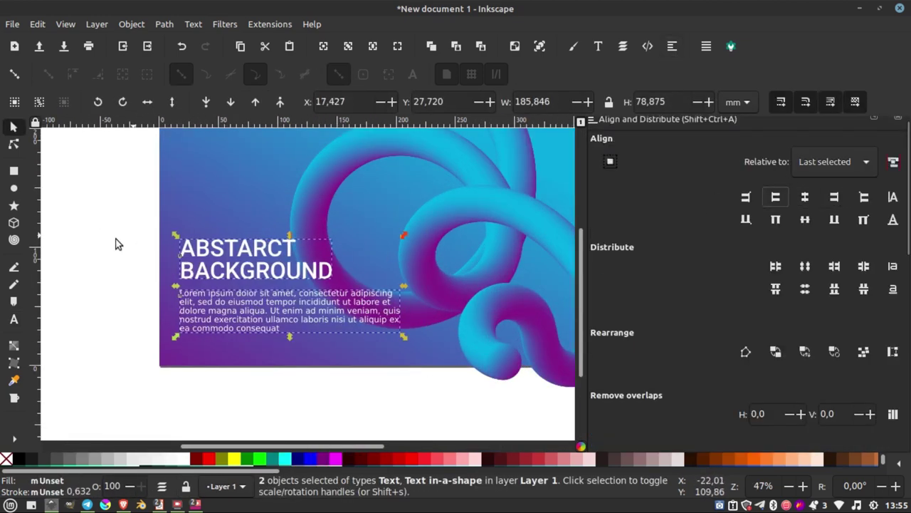
click(114, 242)
scroll(240, 295, down, 2)
scroll(248, 284, down, 1)
ctrl+scroll(246, 284, up, 1)
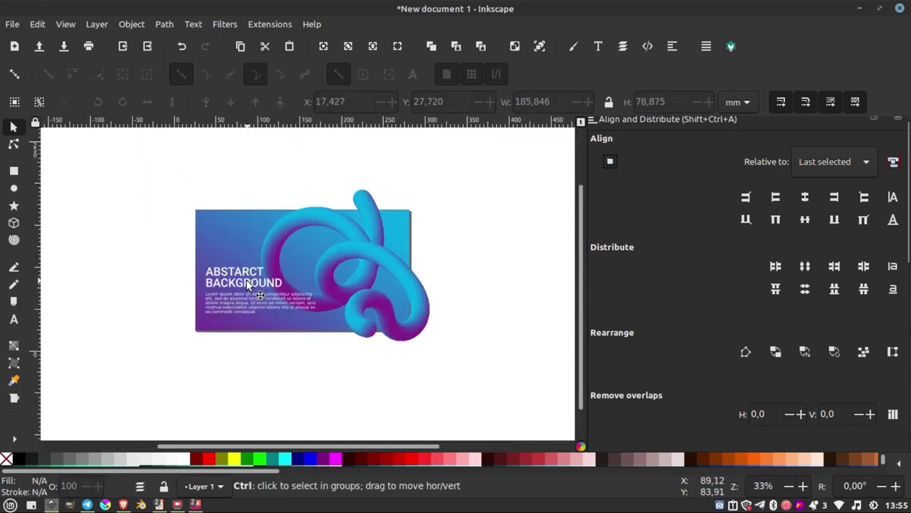
ctrl+scroll(246, 282, up, 1)
ctrl+scroll(214, 278, down, 1)
scroll(374, 224, up, 1)
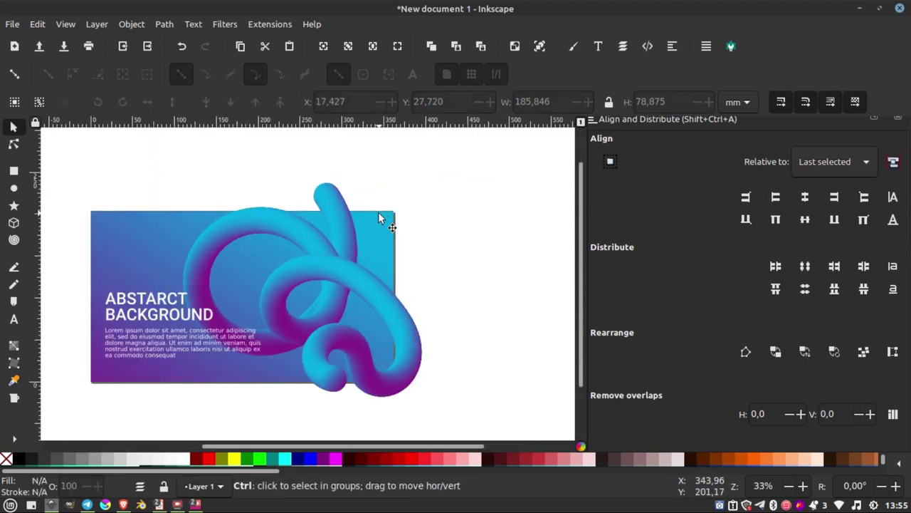
scroll(372, 223, up, 1)
scroll(256, 234, up, 1)
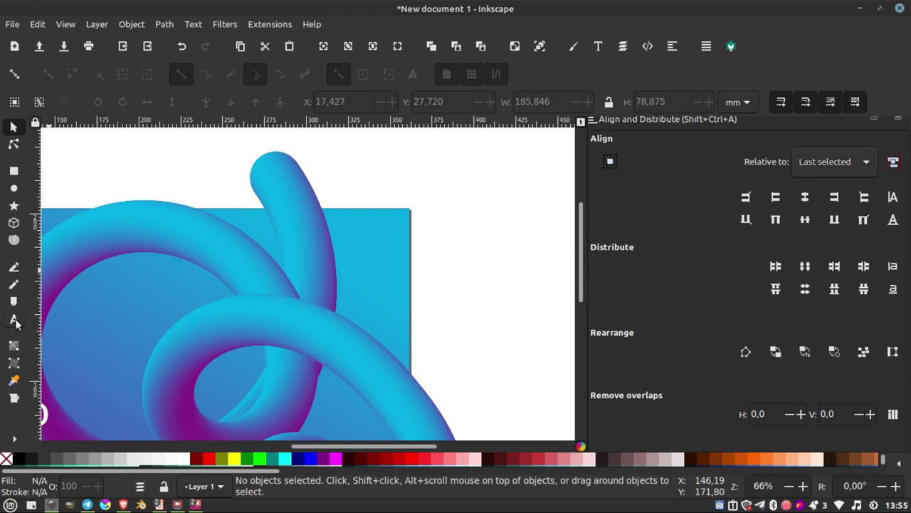
- Type the navigation line 'CONTACT ABOUT US BLOG' on the banner
click(16, 322)
ctrl+scroll(244, 268, down, 2)
ctrl+scroll(136, 259, up, 1)
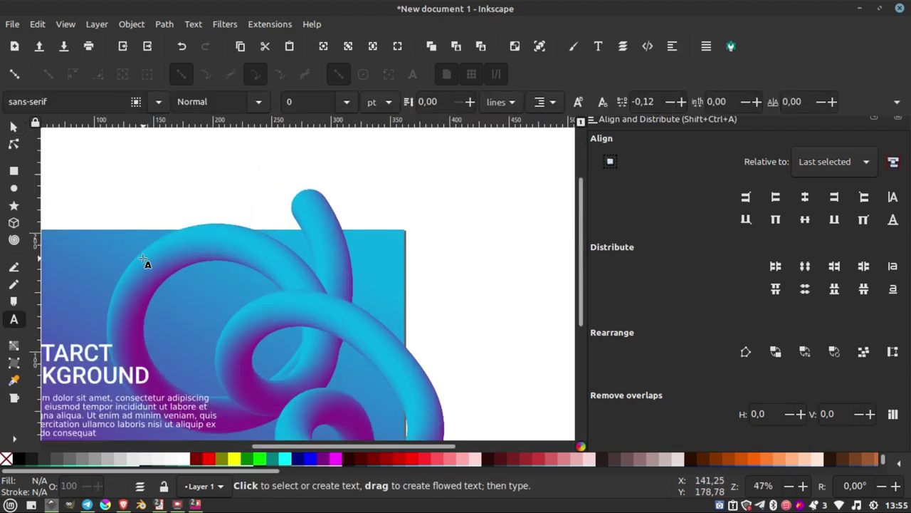
click(143, 259)
text(CONTAC)
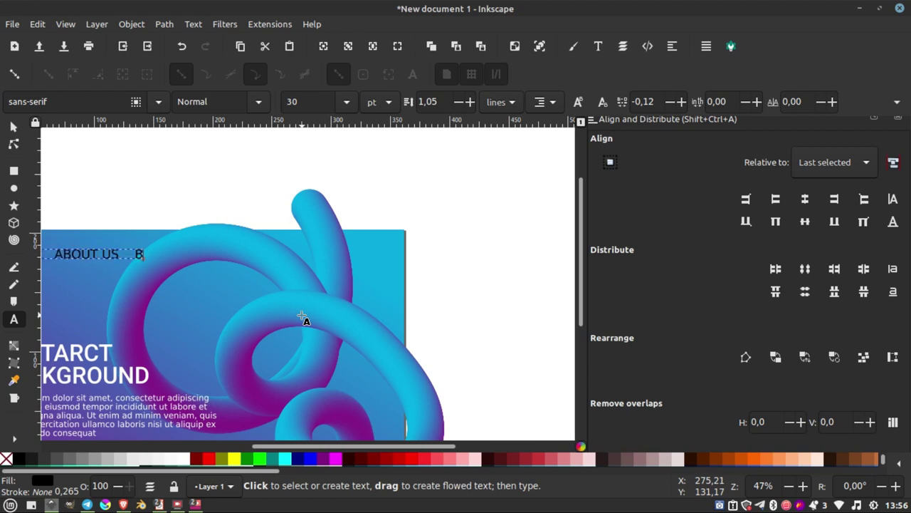
scroll(308, 318, down, 1)
- Fill the navigation text white and move it to the banner's top
click(167, 460)
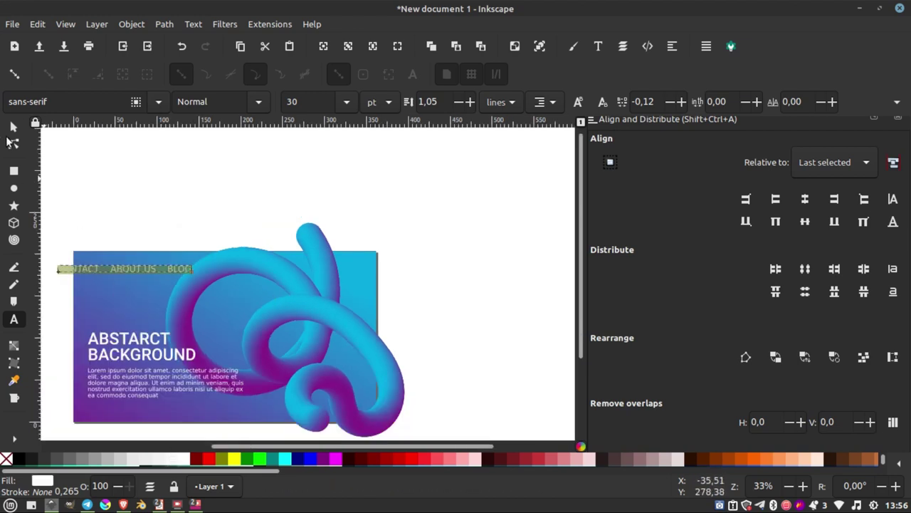
click(13, 127)
mouse_move(148, 269)
mouse_down()
mouse_move(281, 278)
mouse_move(316, 271)
mouse_up()
scroll(316, 271, up, 3)
- Set the whole navigation line to 20 pt
click(15, 320)
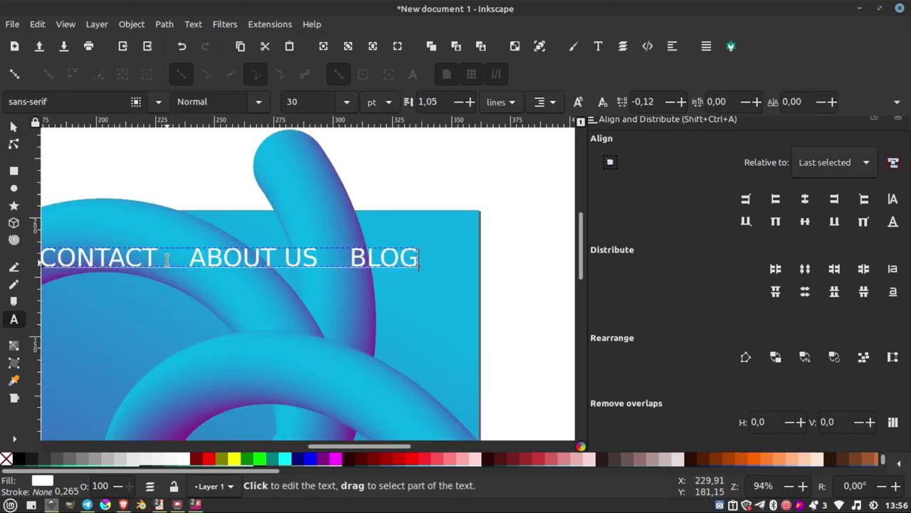
key(ctrl+a)
click(344, 103)
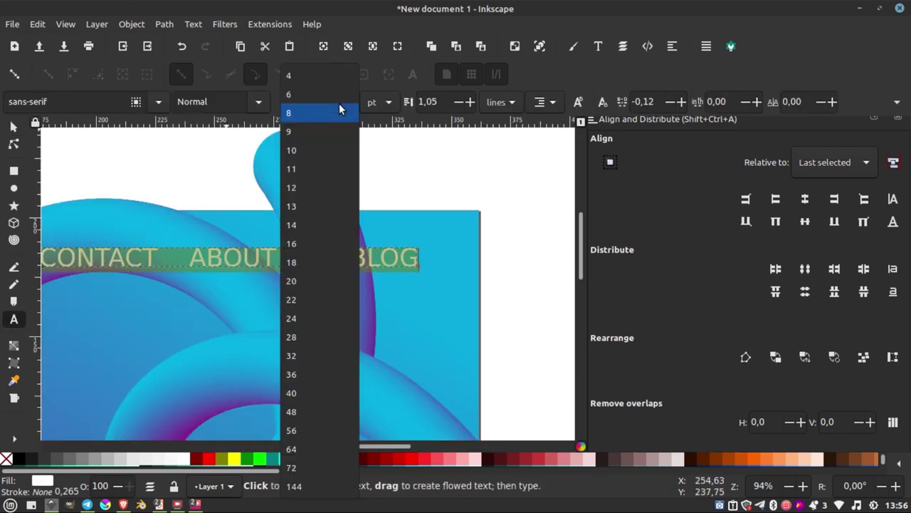
click(315, 280)
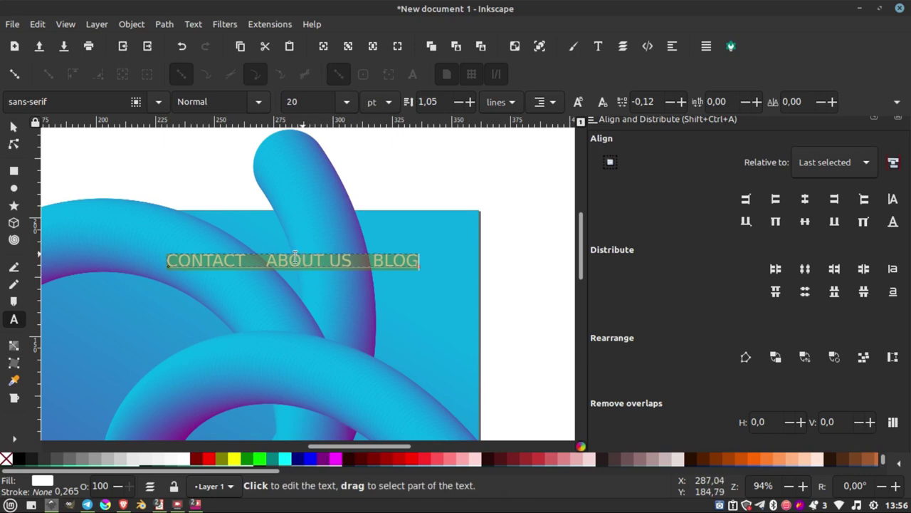
click(286, 260)
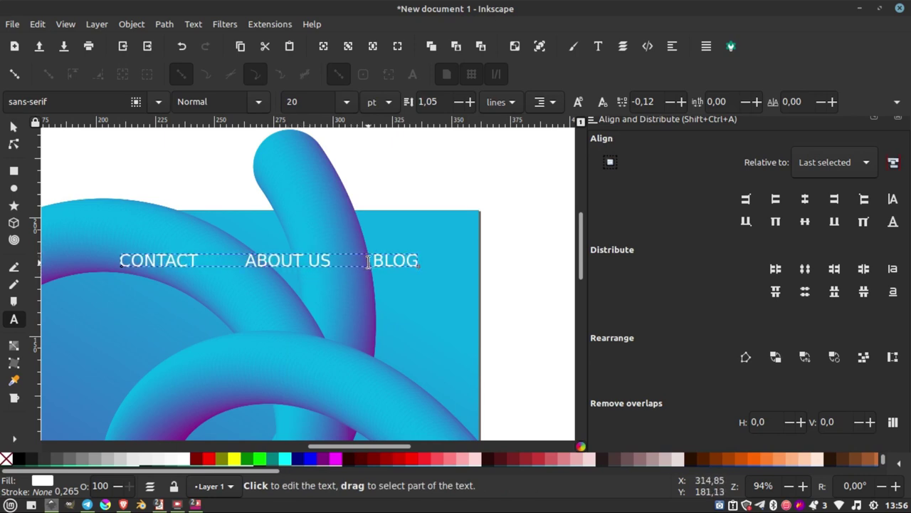
click(13, 127)
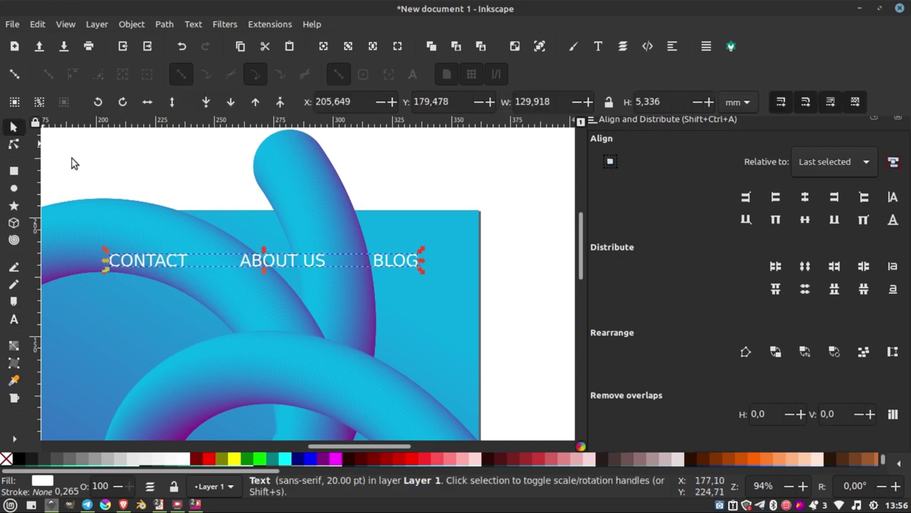
- Add a text label reading 'LOGO' and fill it white
key(Escape)
ctrl+scroll(441, 218, down, 1)
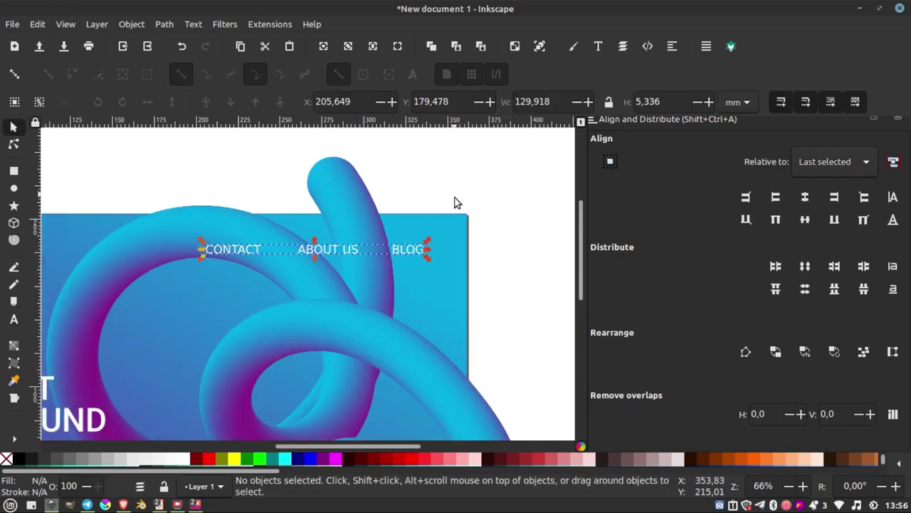
ctrl+scroll(453, 245, down, 3)
ctrl+scroll(406, 267, up, 1)
ctrl+scroll(428, 249, up, 1)
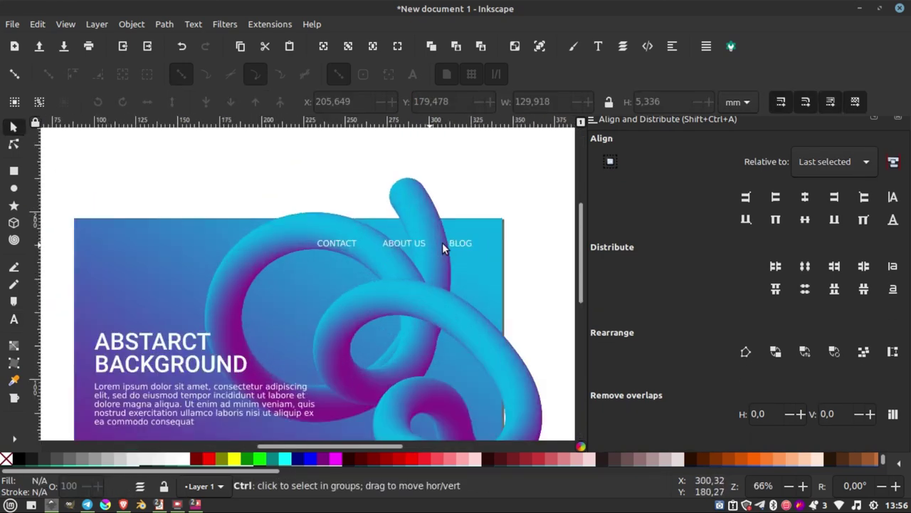
ctrl+scroll(428, 246, up, 1)
ctrl+scroll(415, 247, down, 1)
ctrl+scroll(74, 247, up, 1)
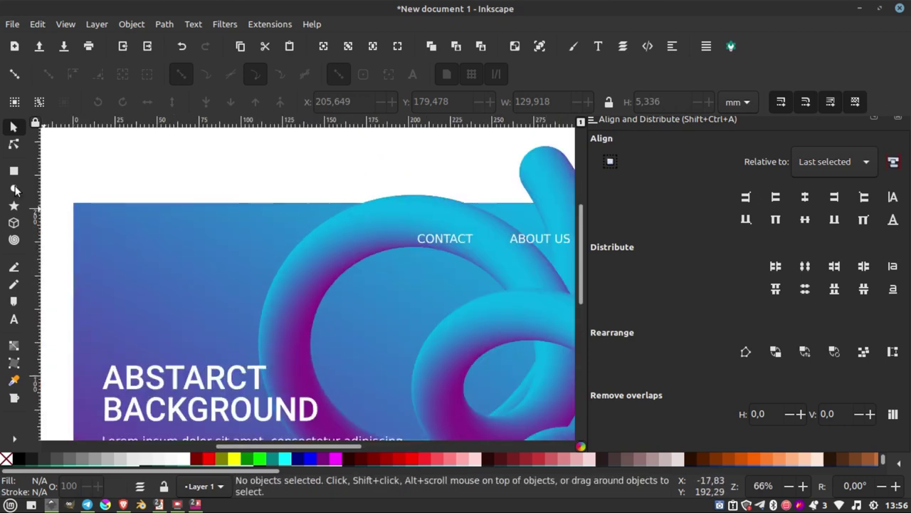
click(13, 172)
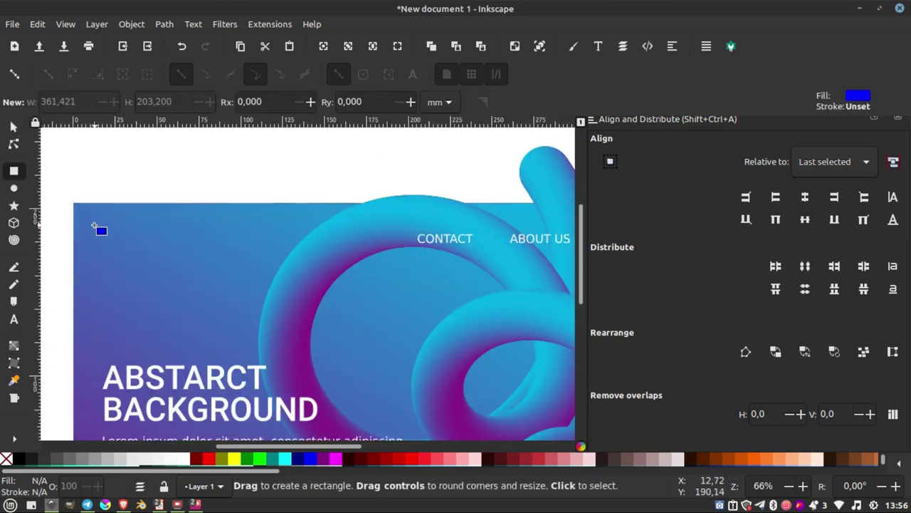
click(13, 320)
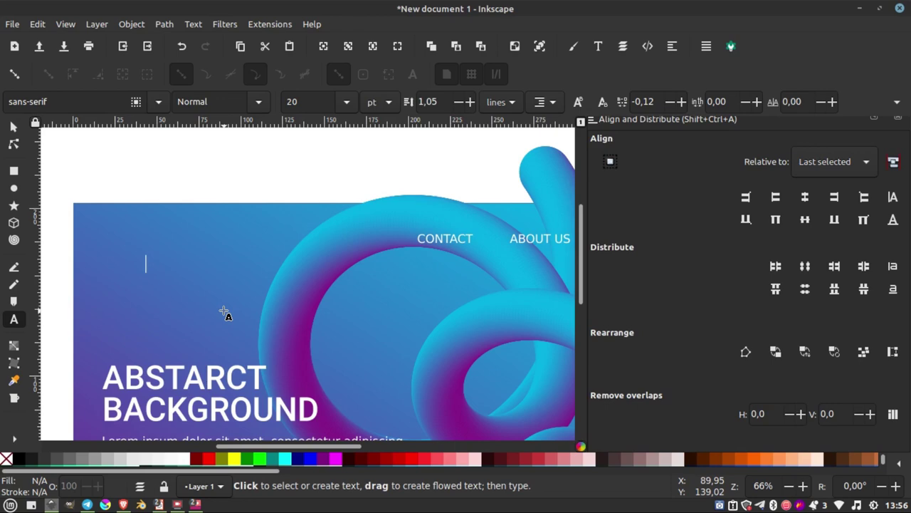
text(LOGO)
key(ctrl+a)
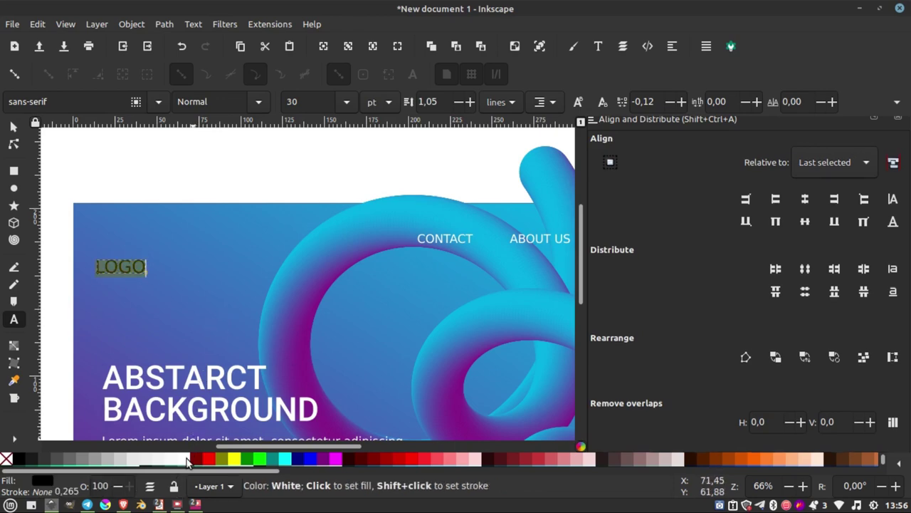
click(183, 458)
- Move the LOGO text toward the banner's top left corner
click(14, 127)
key(Escape)
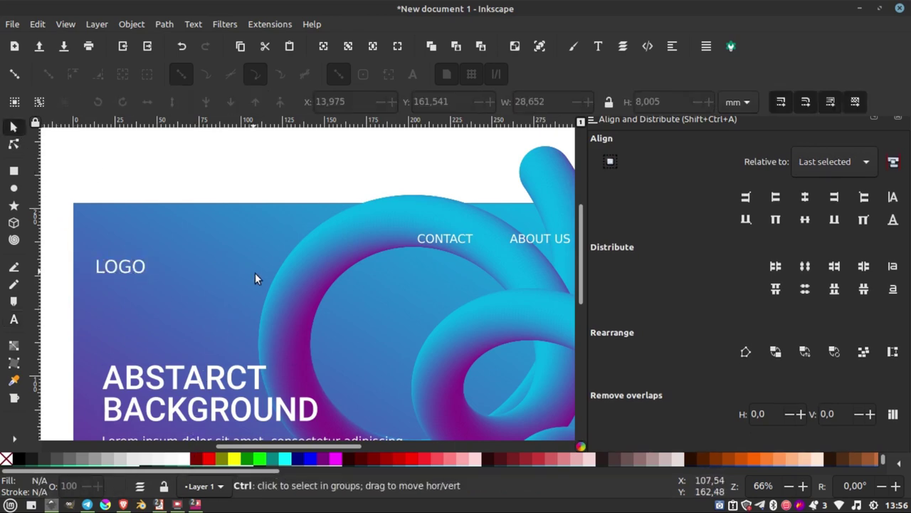
scroll(194, 276, down, 2)
scroll(193, 273, up, 1)
click(192, 272)
drag(192, 272, 202, 258)
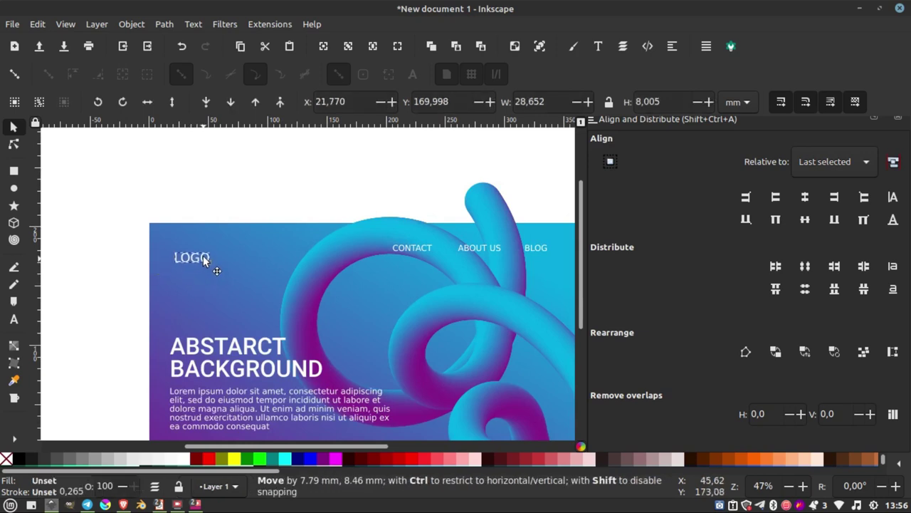
shift+click(229, 343)
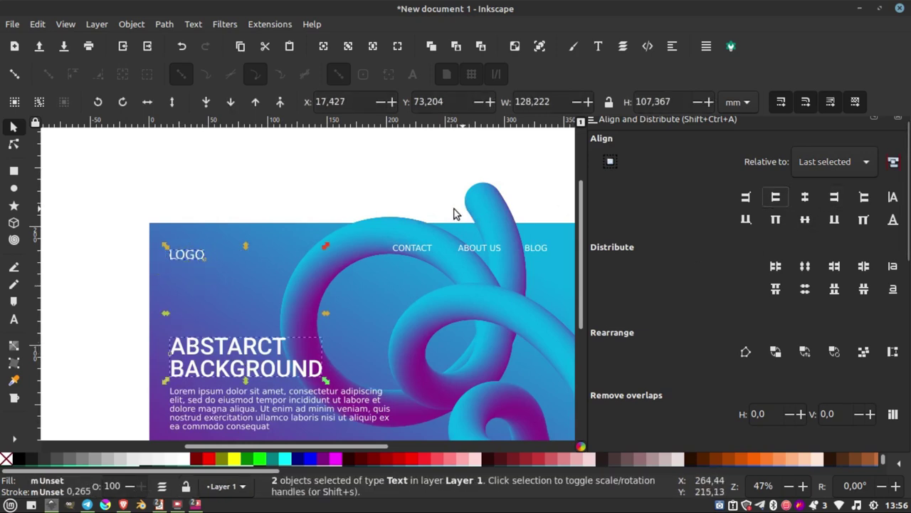
key(Escape)
- Center LOGO on the same horizontal axis as the CONTACT, ABOUT US, BLOG menu
click(192, 255)
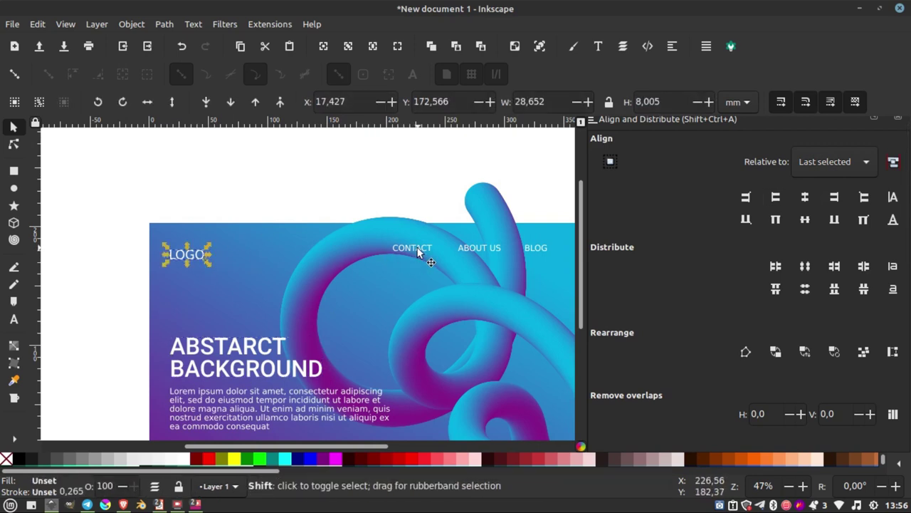
shift+click(419, 253)
click(806, 222)
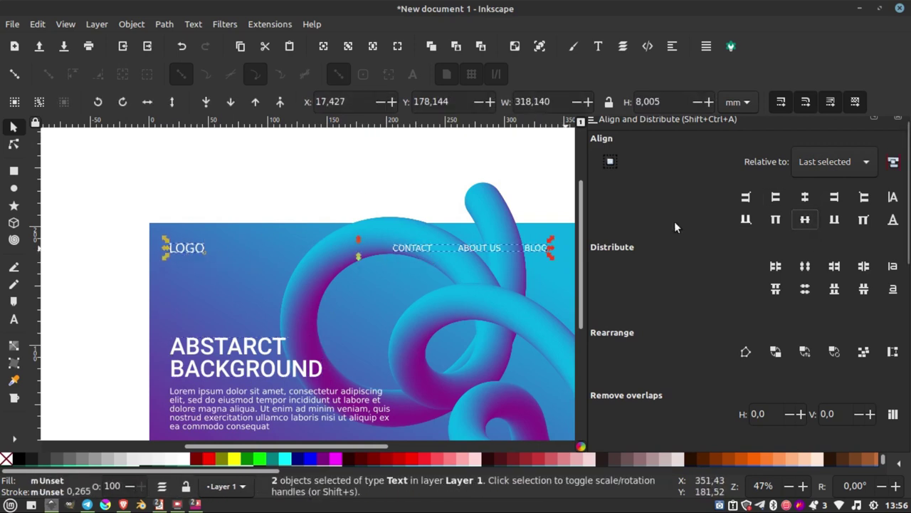
click(373, 201)
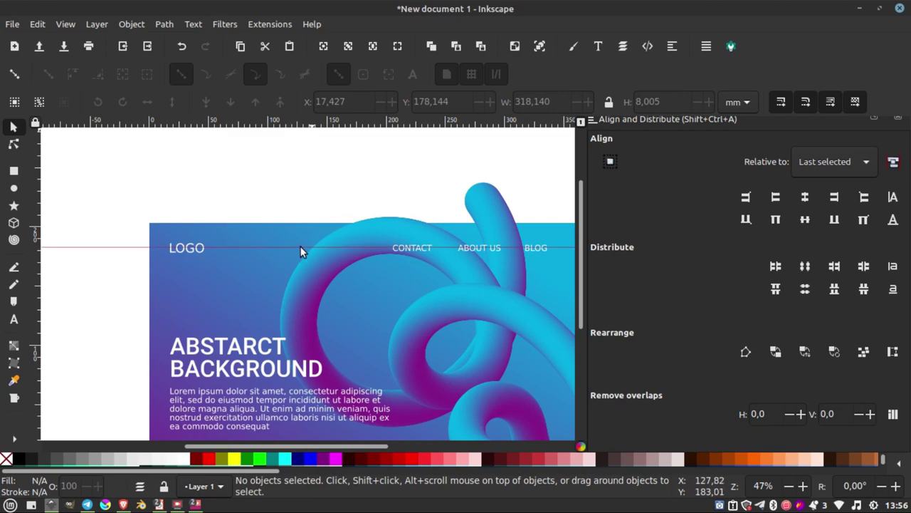
scroll(168, 325, down, 3)
scroll(125, 269, up, 3)
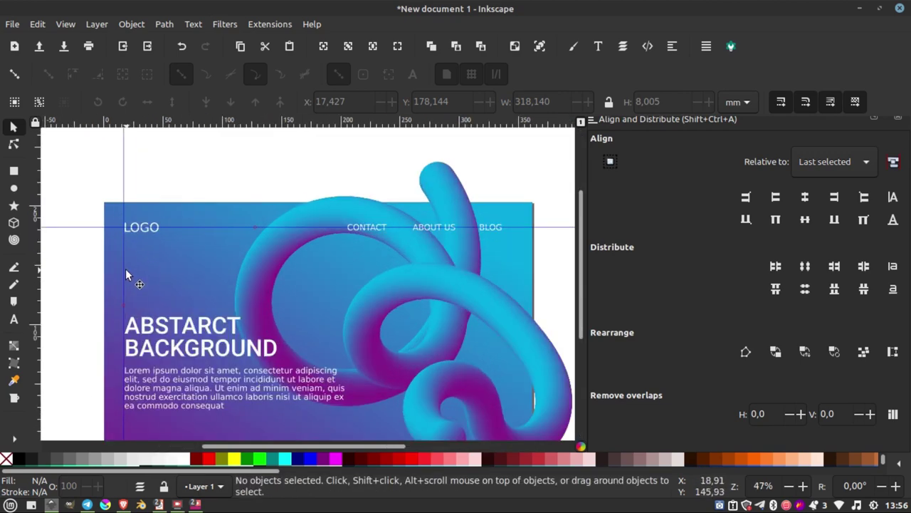
- Remove the horizontal and vertical guides from around the LOGO
drag(126, 268, 107, 258)
key(ctrl+z)
drag(185, 230, 224, 136)
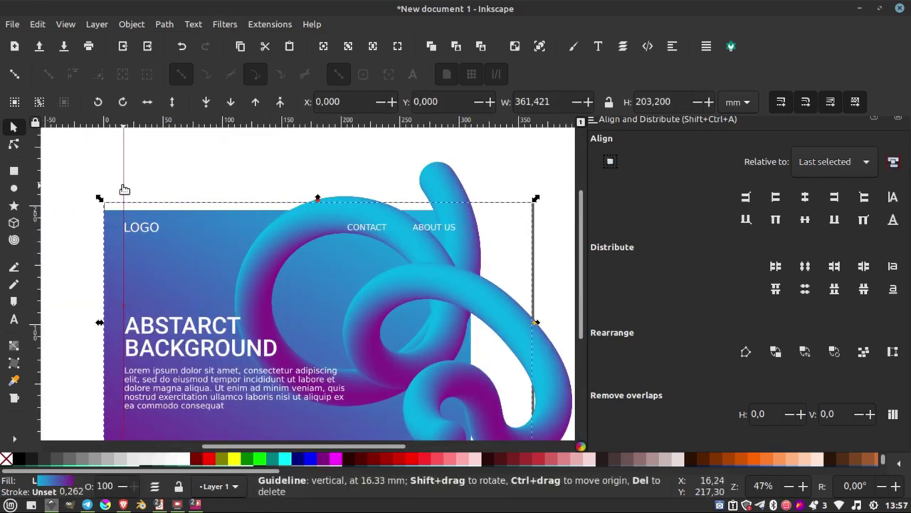
drag(124, 189, 29, 208)
click(155, 228)
drag(155, 228, 193, 272)
key(Escape)
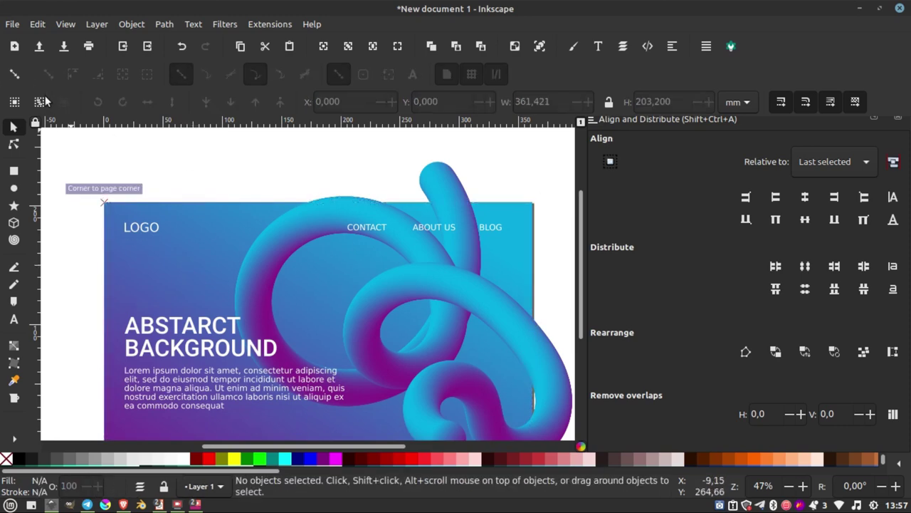
ctrl+scroll(212, 220, down, 3)
ctrl+scroll(212, 220, up, 3)
click(14, 171)
- Draw a small square with no fill and a white outline
drag(199, 217, 243, 259)
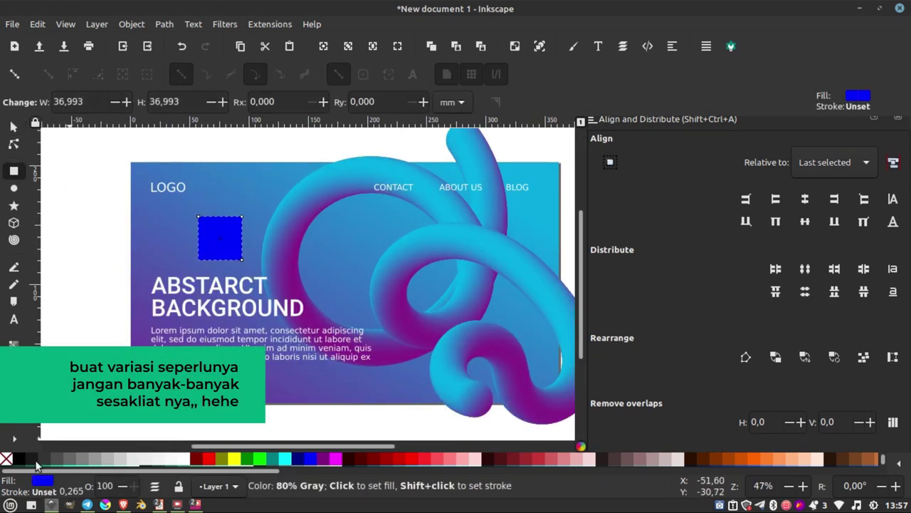
click(6, 458)
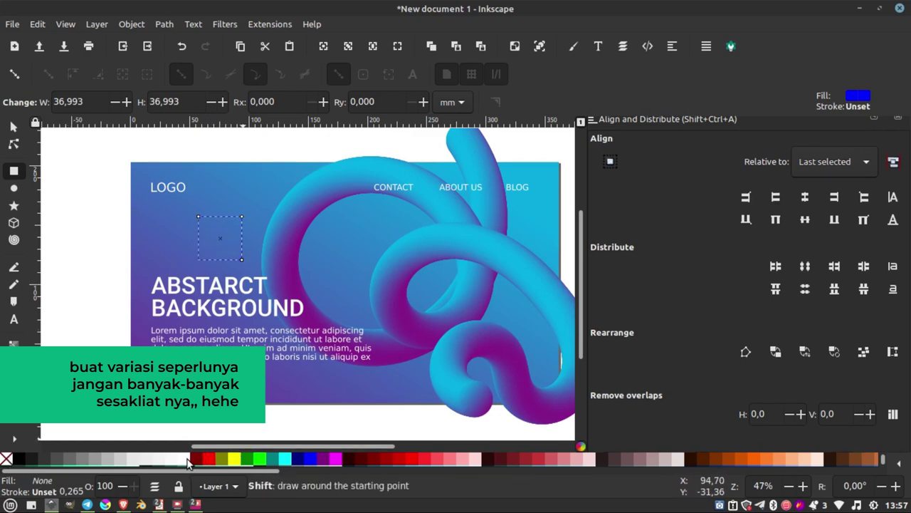
shift+click(189, 461)
ctrl+scroll(213, 218, up, 2)
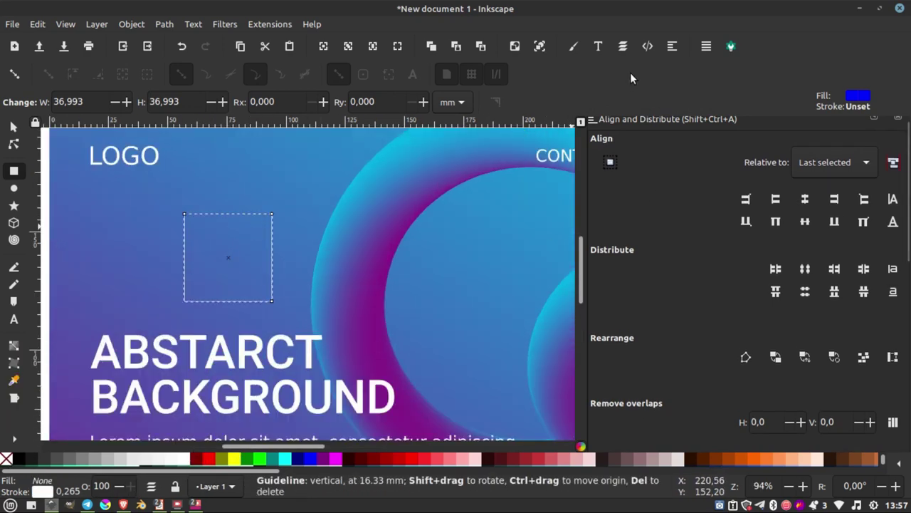
- Set the square's stroke width to 7 px in Fill and Stroke
click(578, 47)
click(780, 136)
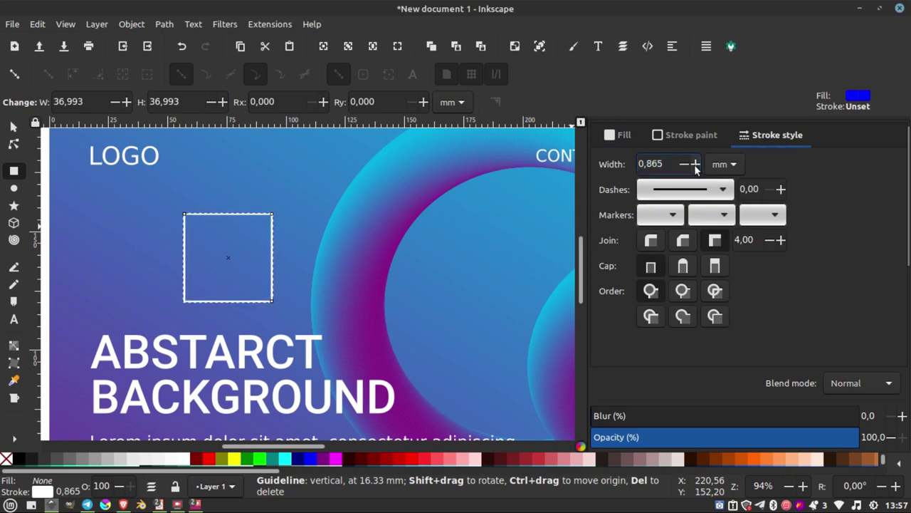
click(696, 165)
click(695, 164)
click(696, 164)
click(734, 171)
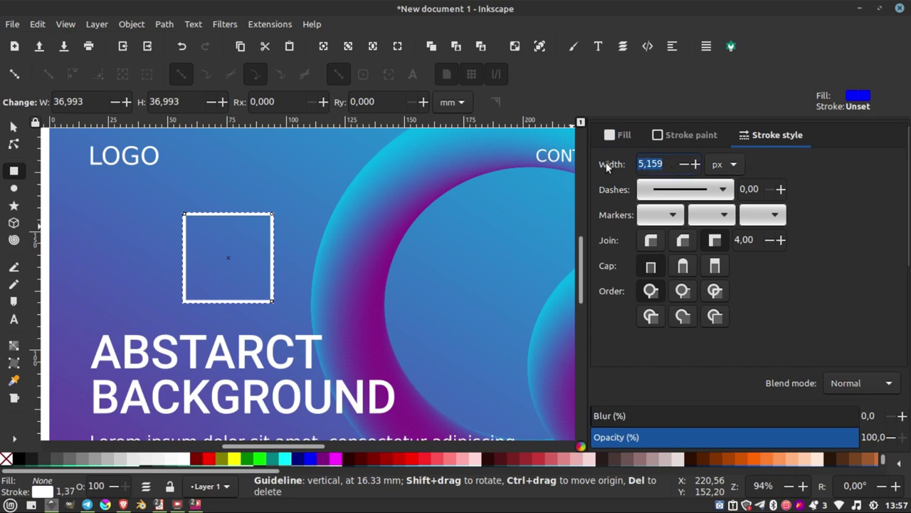
text(7,000)
key(Return)
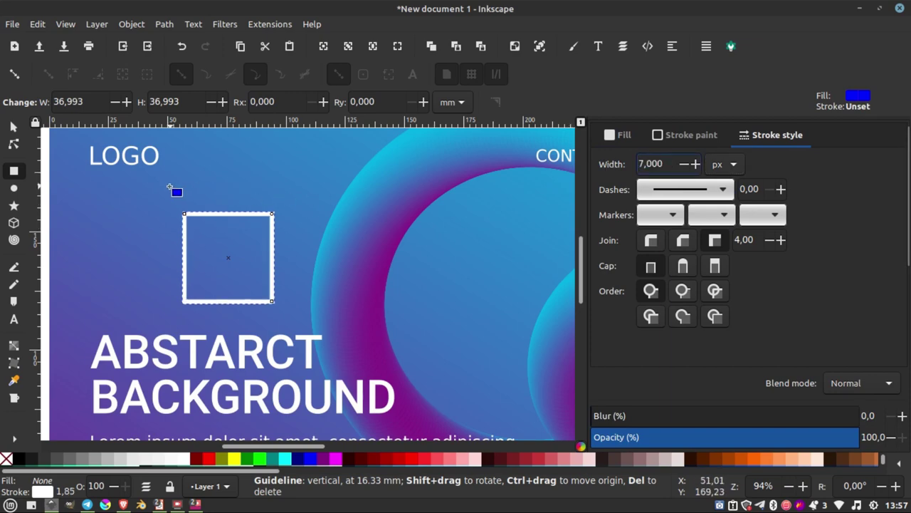
scroll(187, 197, down, 2)
scroll(186, 203, down, 3)
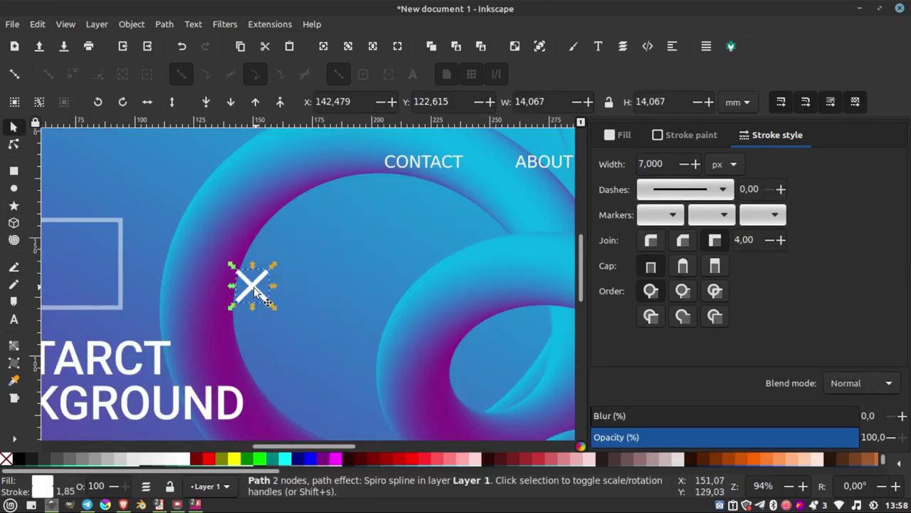
- Try merging the selected zigzag shapes from the menu bar, then deselect them
click(250, 289)
click(163, 23)
click(215, 152)
click(163, 23)
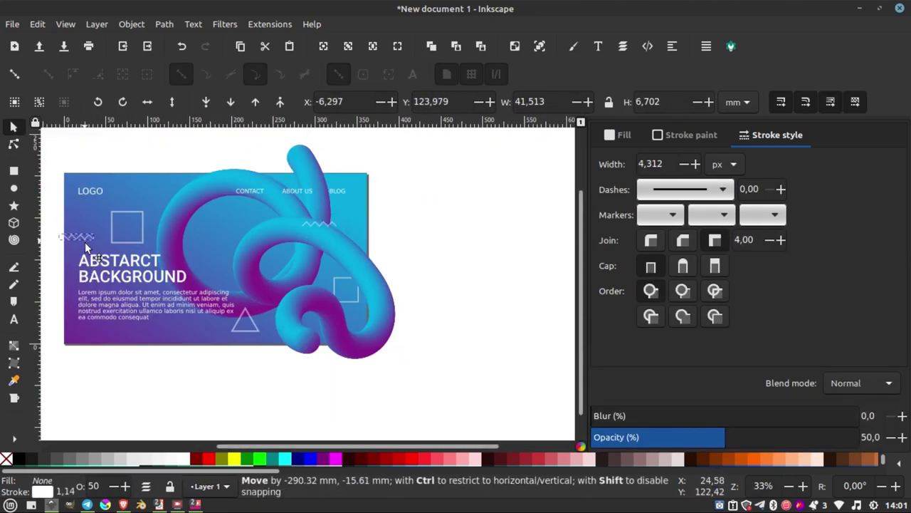
click(461, 231)
ctrl+scroll(462, 239, down, 2)
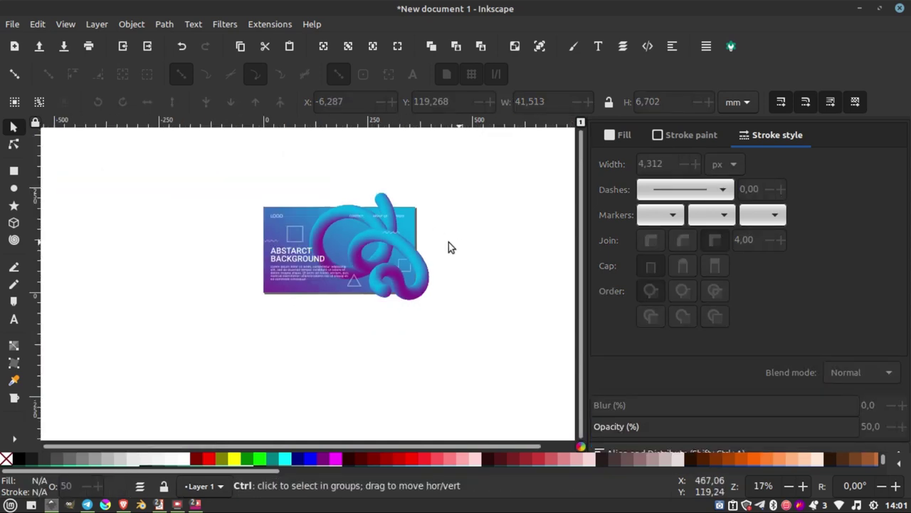
ctrl+scroll(449, 242, up, 1)
ctrl+scroll(411, 233, up, 1)
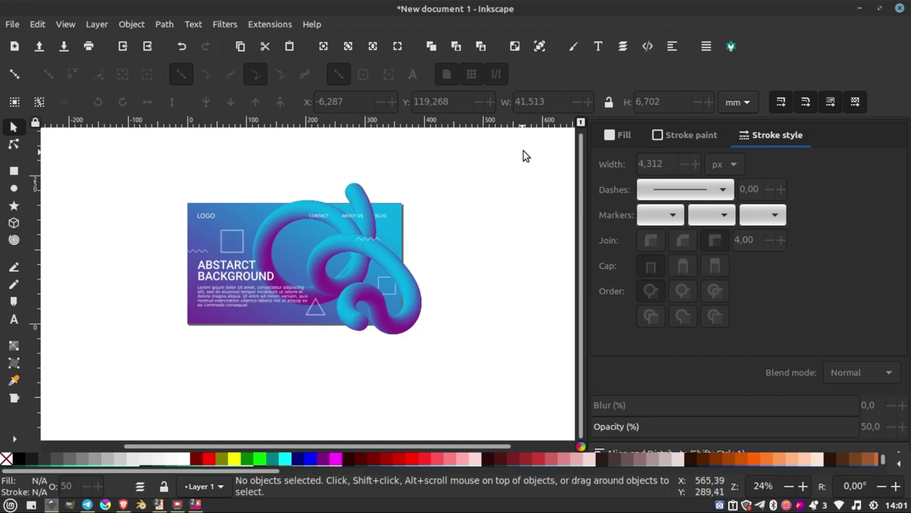
- Group all 13 banner objects into one group
drag(523, 156, 77, 420)
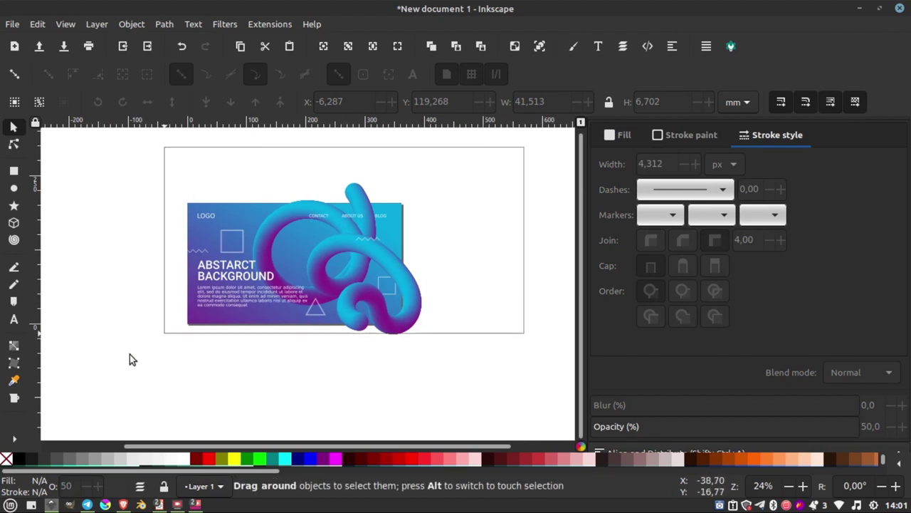
right_click(320, 251)
click(390, 392)
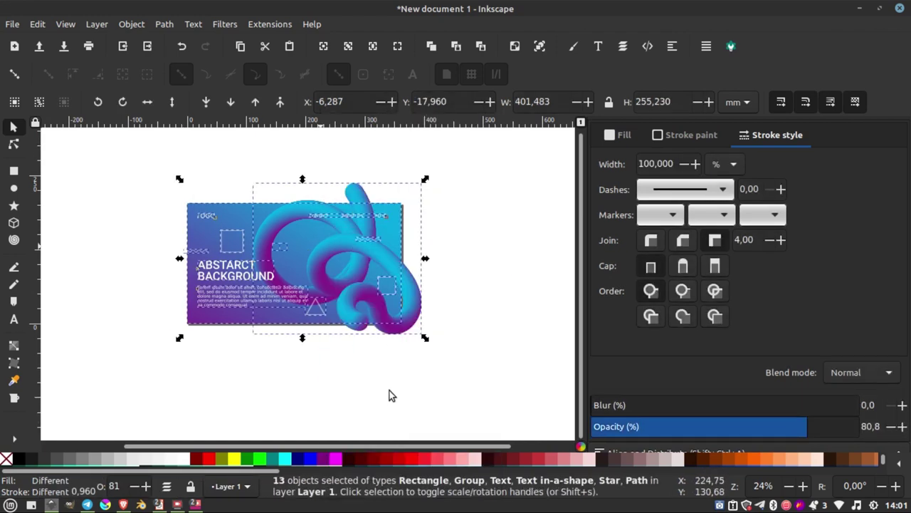
click(468, 250)
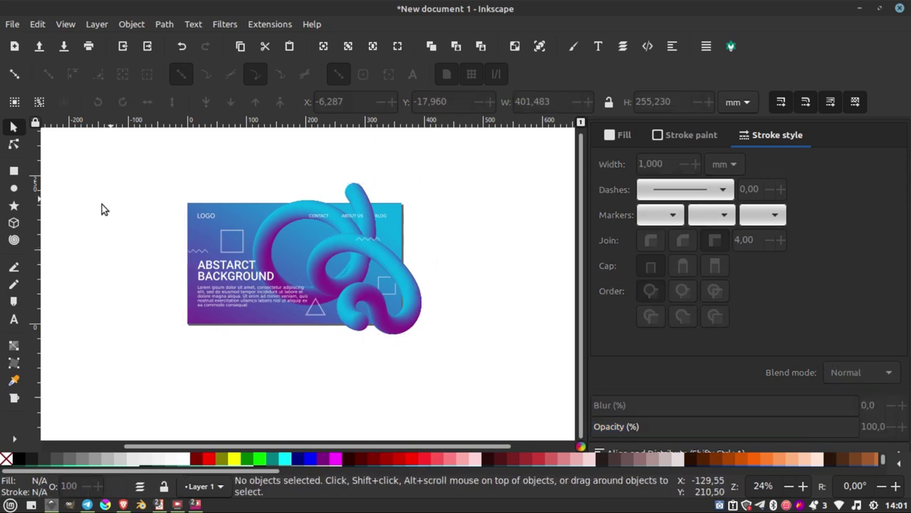
- Draw a corner-snapped rectangle over the banner and clip the group to it
click(24, 173)
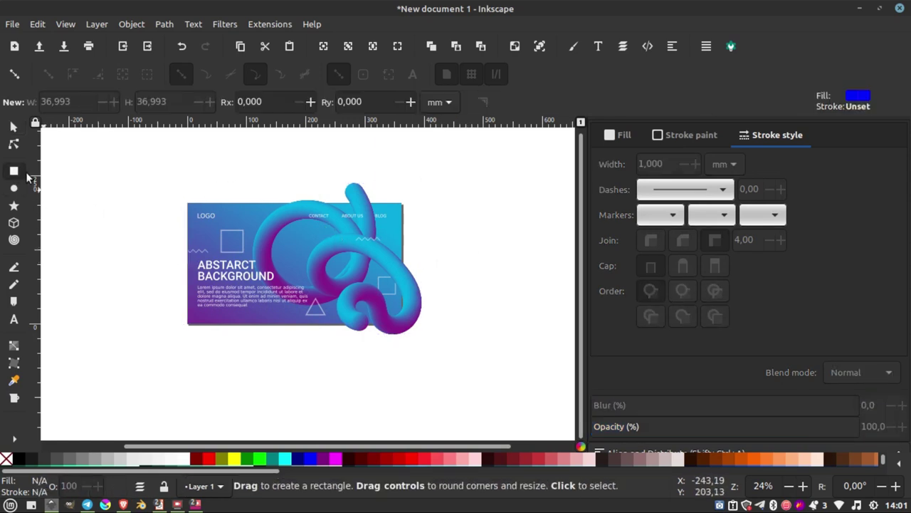
click(16, 75)
drag(186, 204, 403, 324)
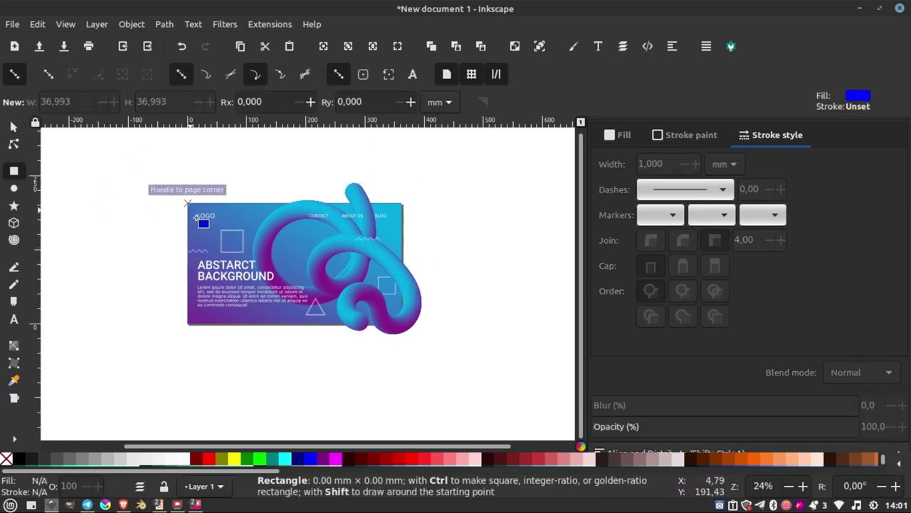
key(s)
key(ctrl+a)
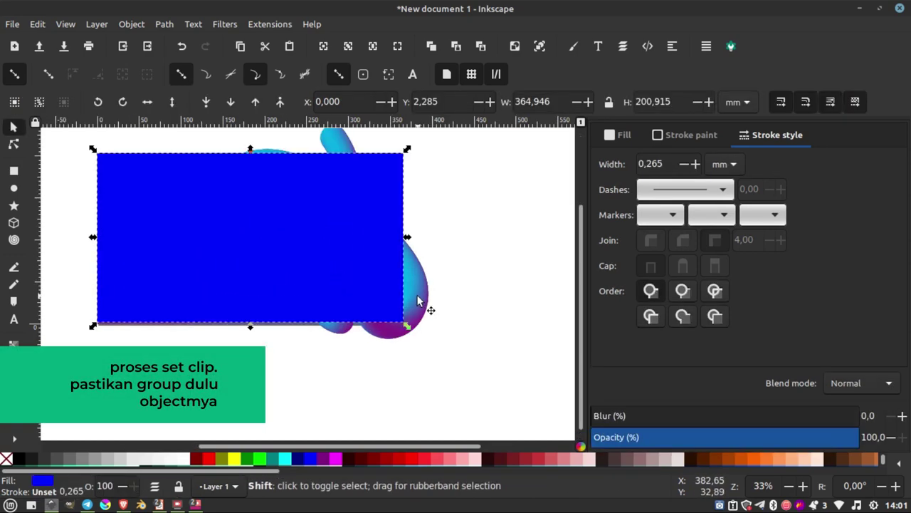
right_click(418, 301)
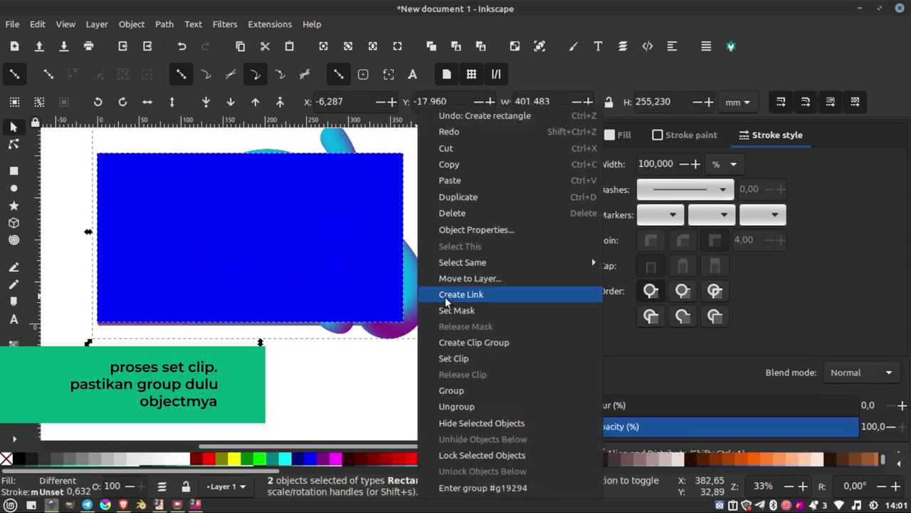
click(470, 356)
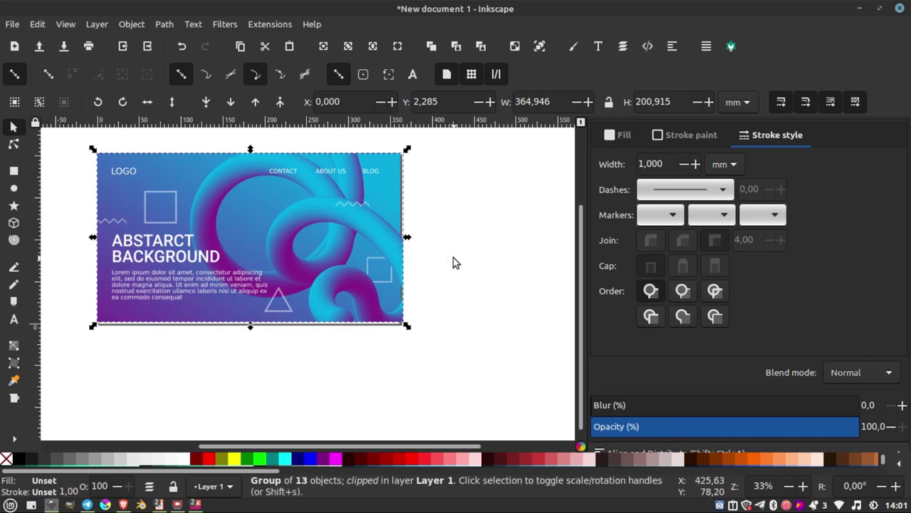
click(453, 261)
ctrl+scroll(333, 242, down, 1)
drag(427, 157, 93, 359)
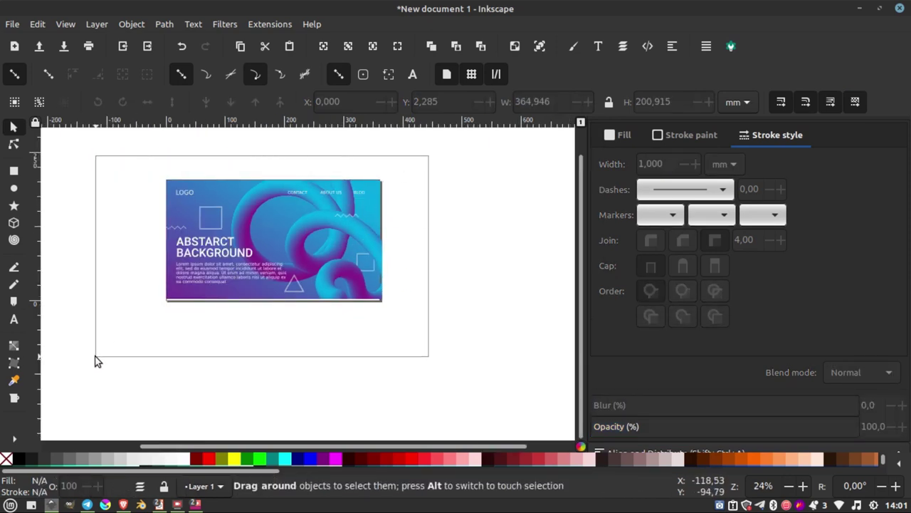
- Export the selection as a 1379 × 759 PNG, replacing Untitled.png in Pictures
drag(241, 262, 387, 248)
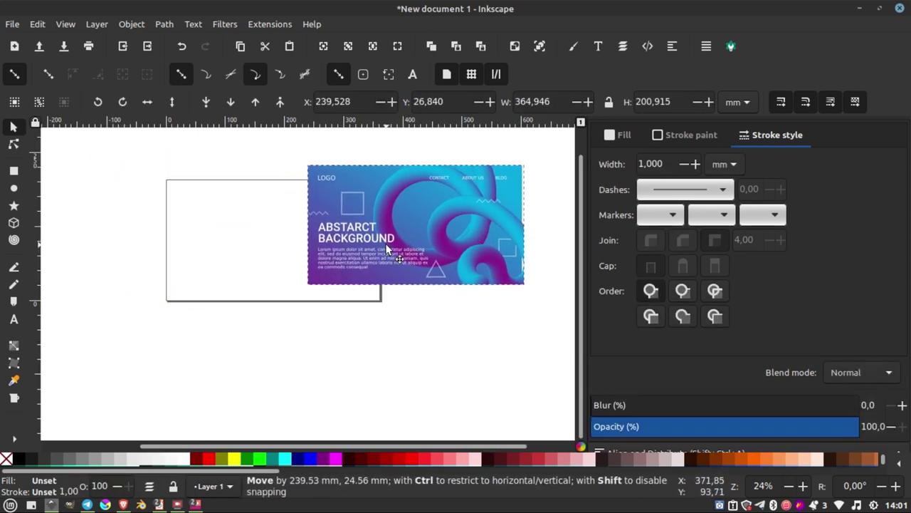
click(12, 23)
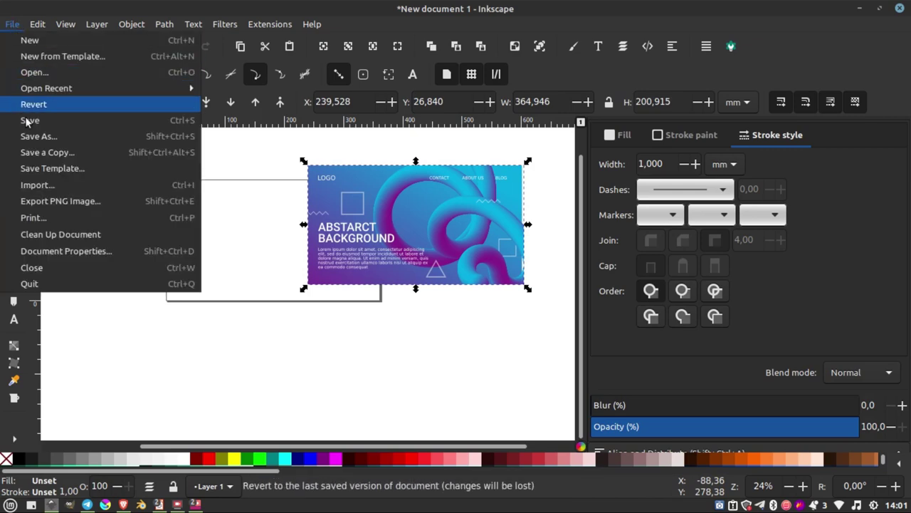
click(61, 201)
click(872, 367)
click(199, 265)
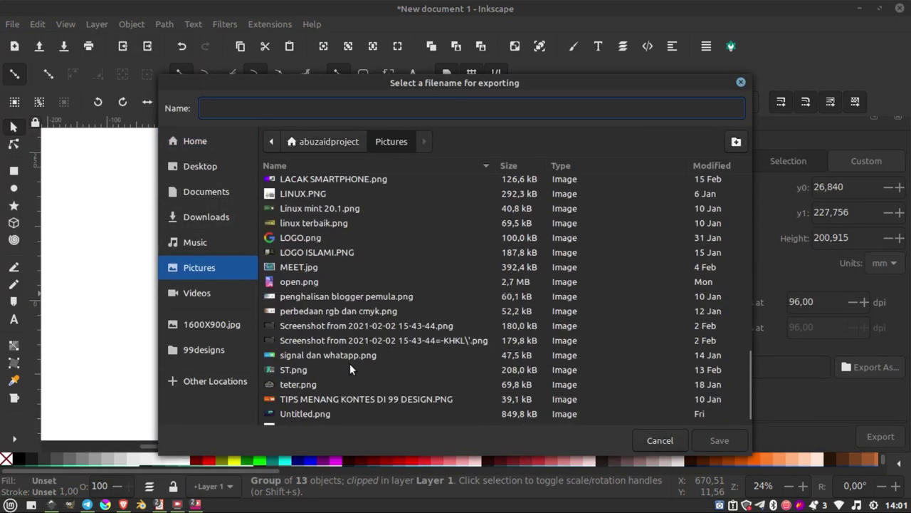
click(717, 440)
click(550, 311)
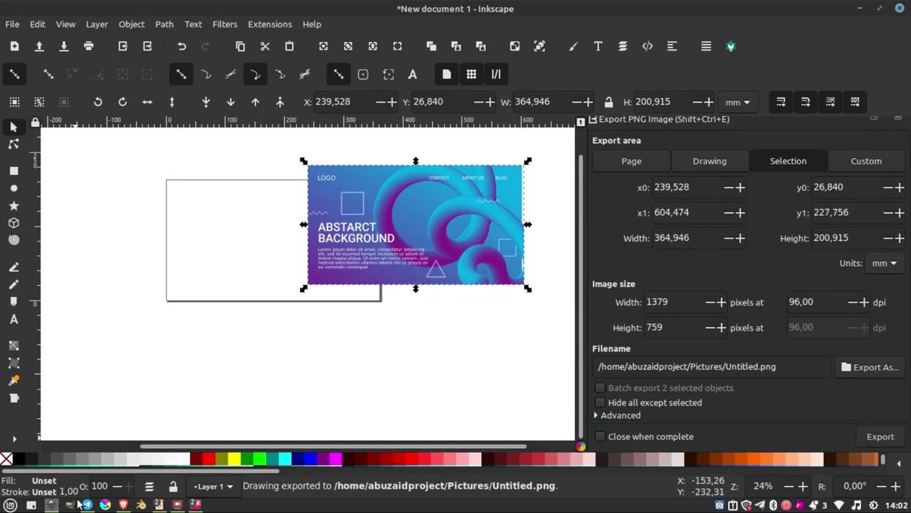
click(11, 505)
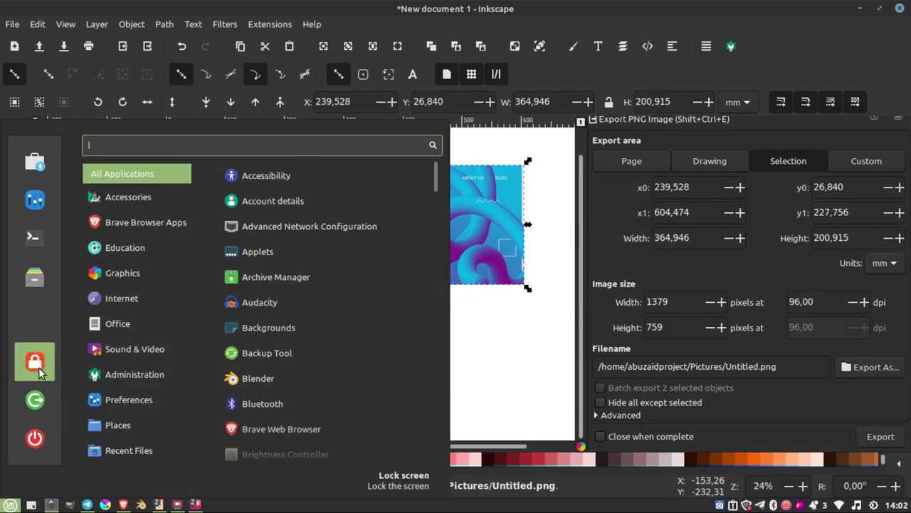
- Open Pictures in the Files app and double-click Untitled.png
click(36, 281)
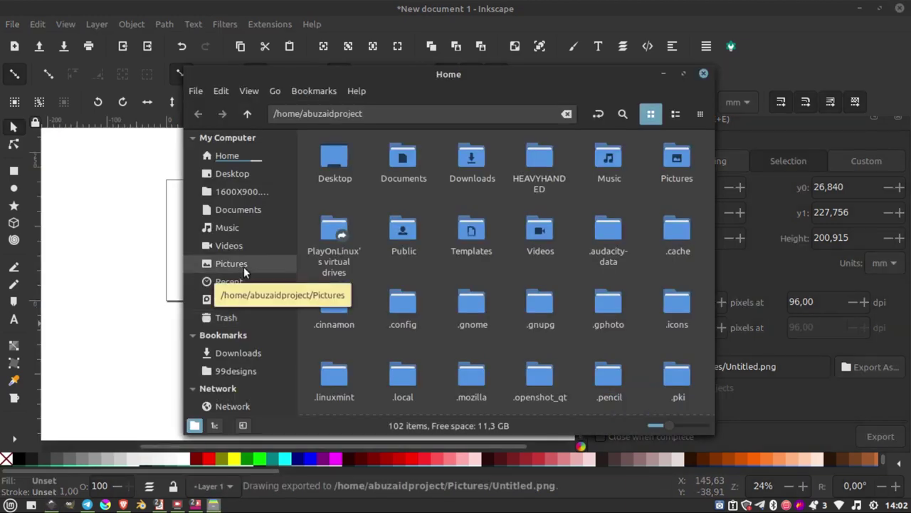
click(242, 263)
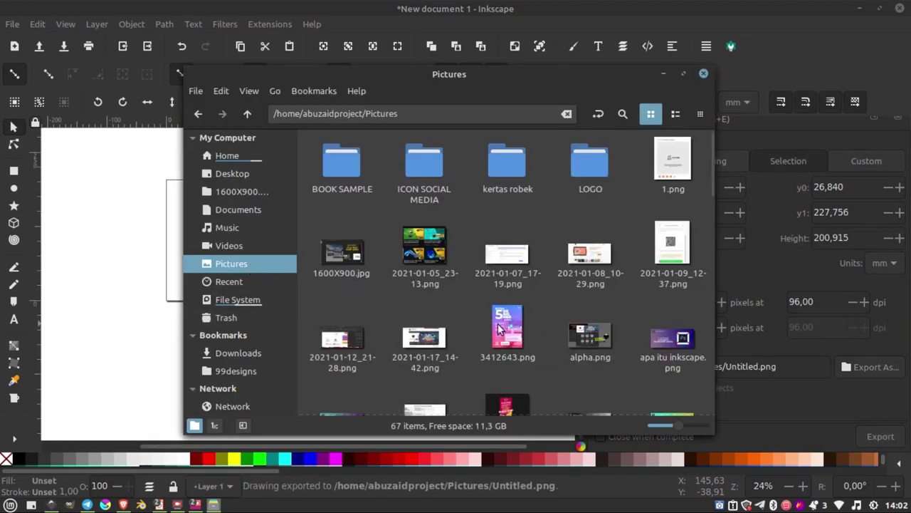
scroll(560, 328, down, 3)
scroll(582, 358, down, 10)
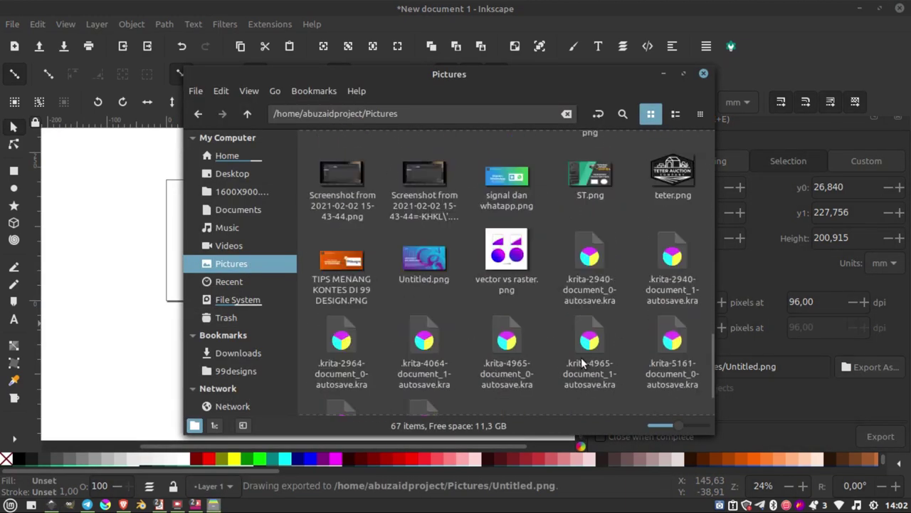
double_click(425, 299)
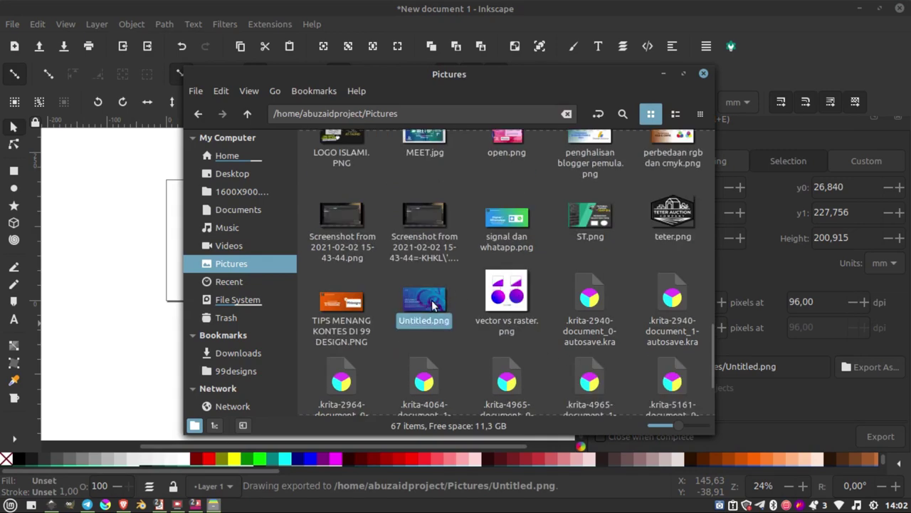
scroll(420, 263, down, 3)
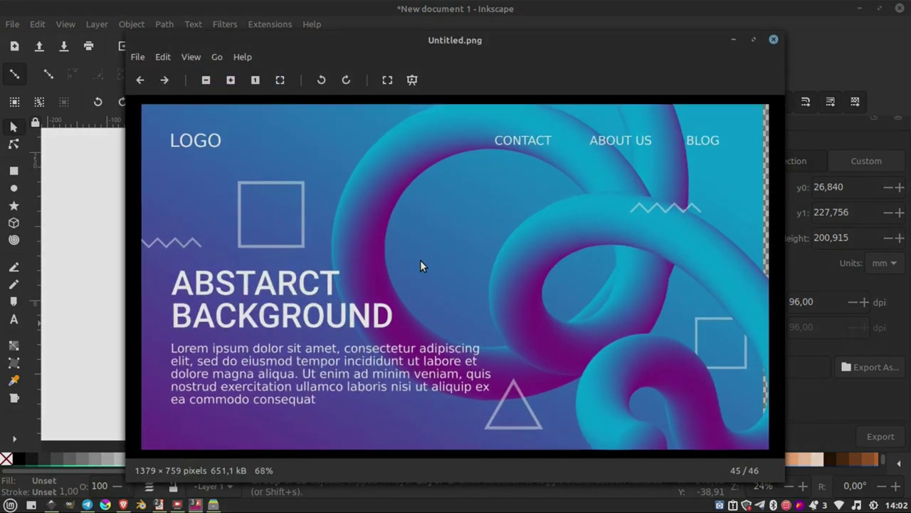
scroll(420, 260, up, 1)
scroll(420, 260, up, 1)
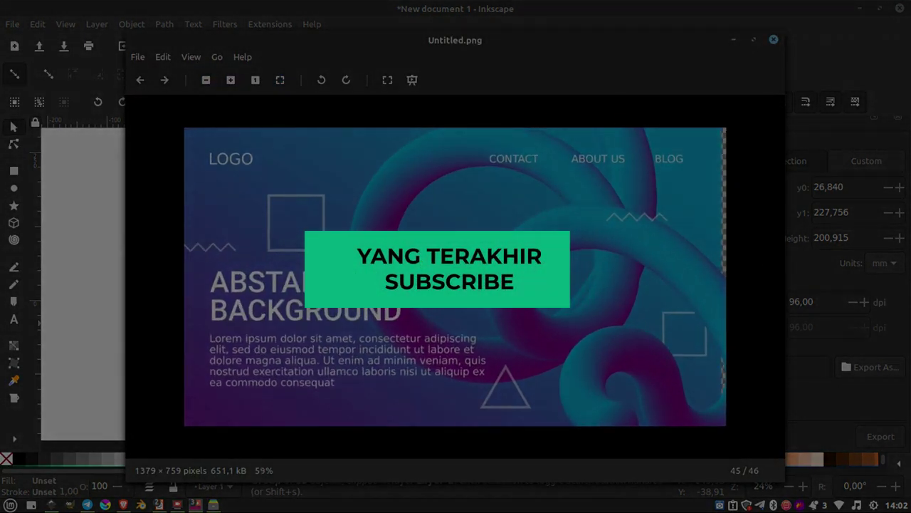
scroll(420, 260, down, 1)
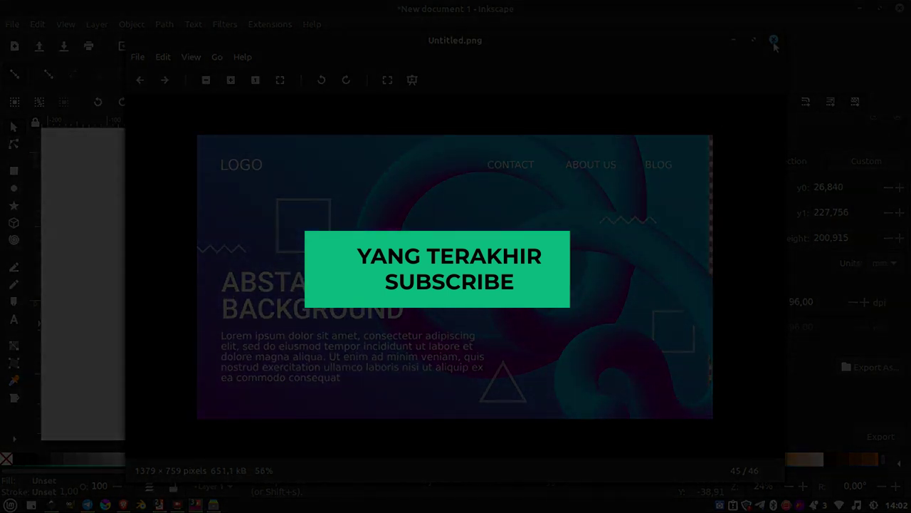